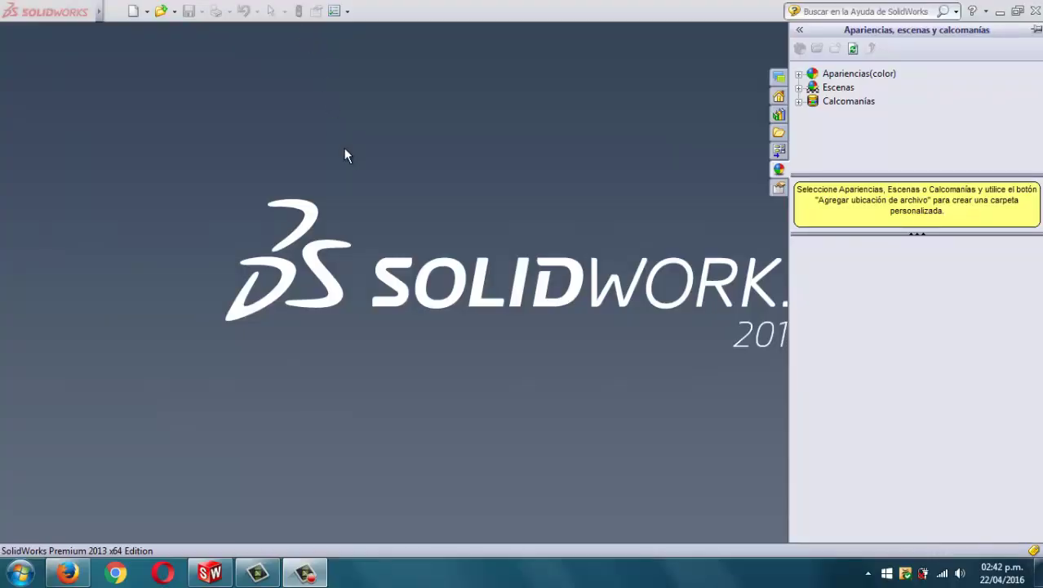
Step: Create a new blank Part (Pieza) document, Pieza1
left_click(134, 14)
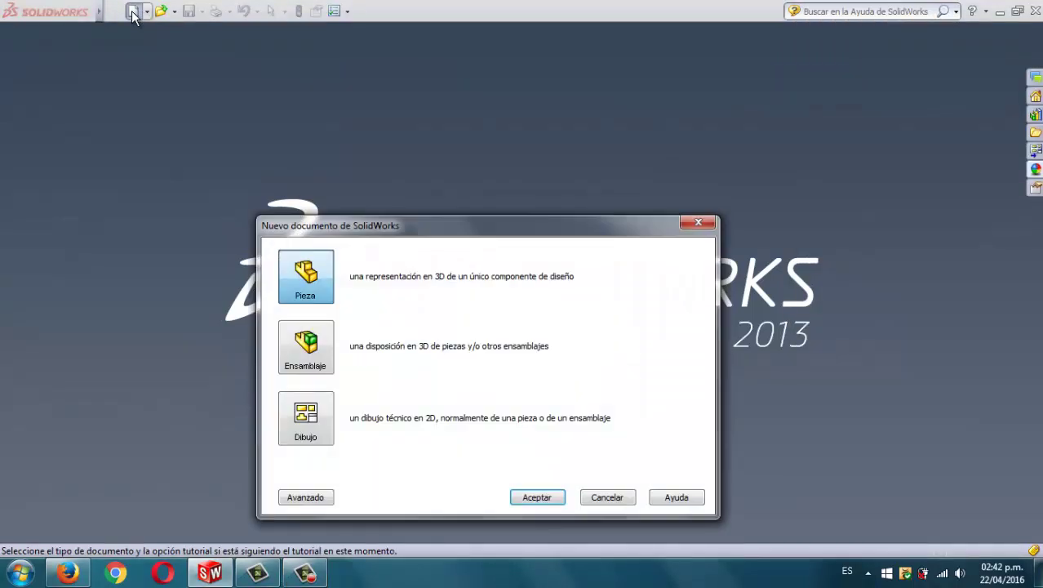
left_click(698, 223)
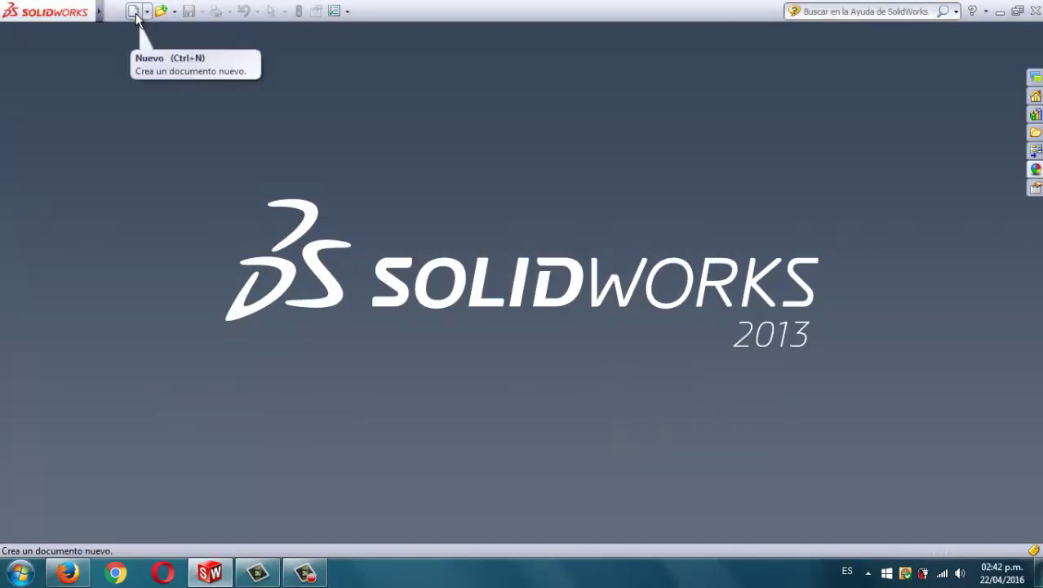
left_click(136, 16)
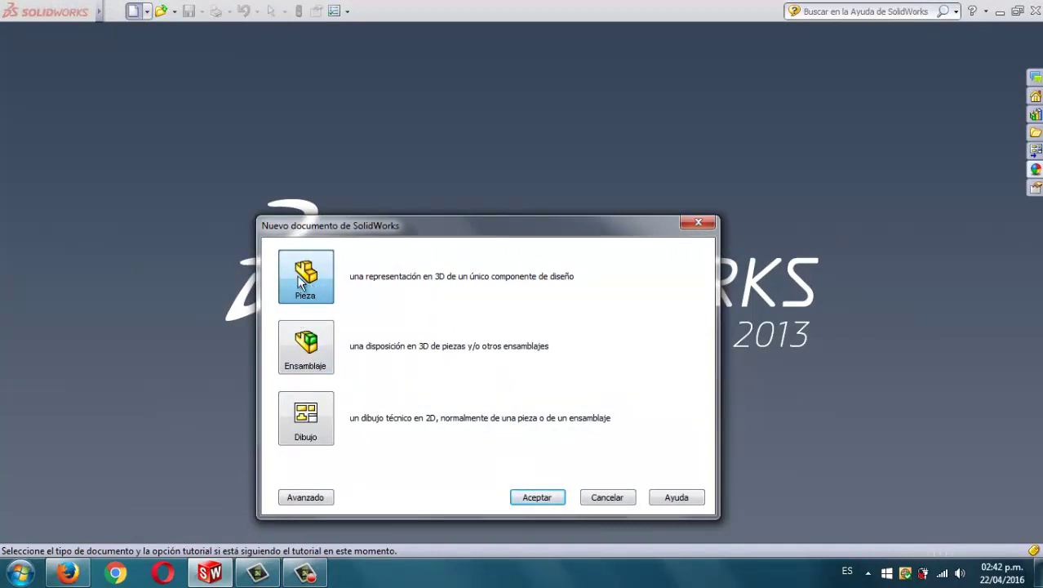
left_click(539, 499)
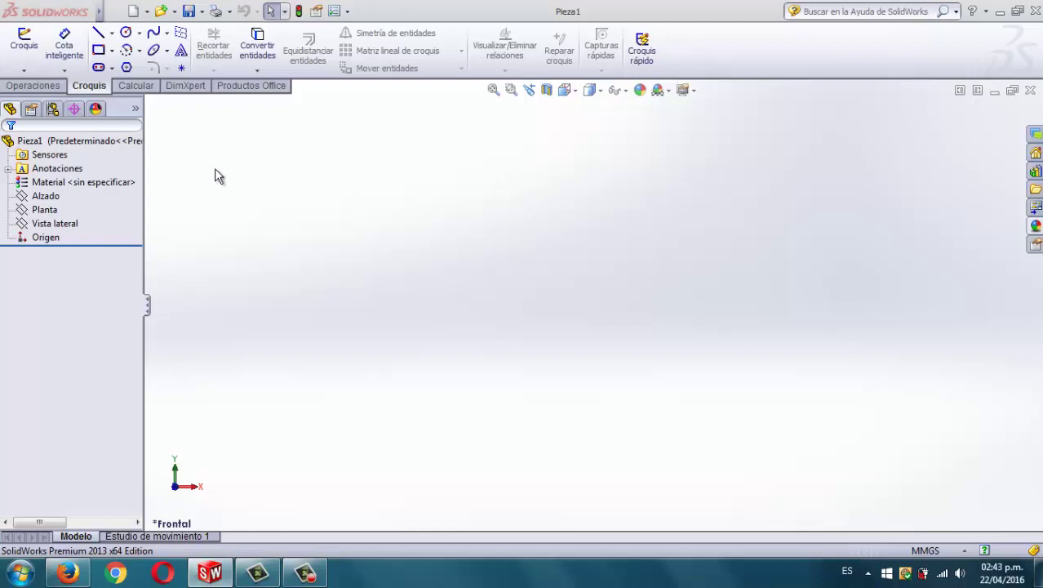
Step: Start a sketch on the Alzado plane, viewed face-on from the front
left_click(46, 201)
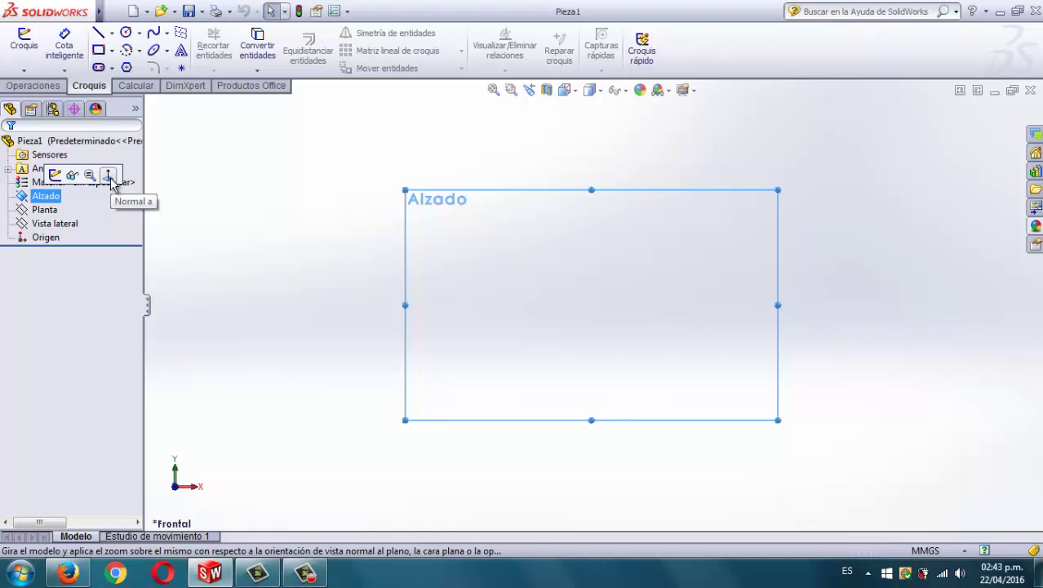
left_click(109, 178)
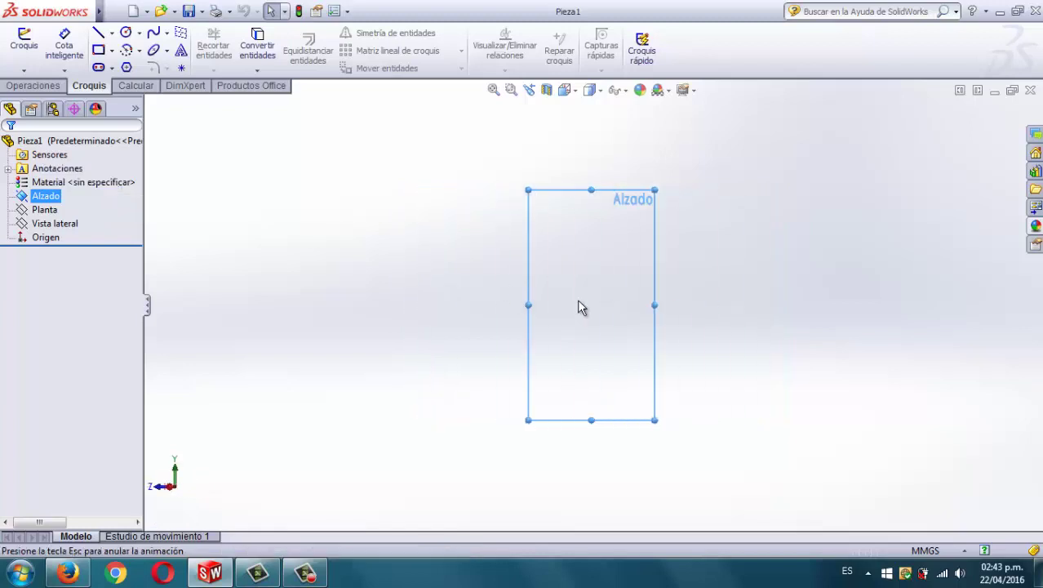
left_click(46, 196)
left_click(105, 176)
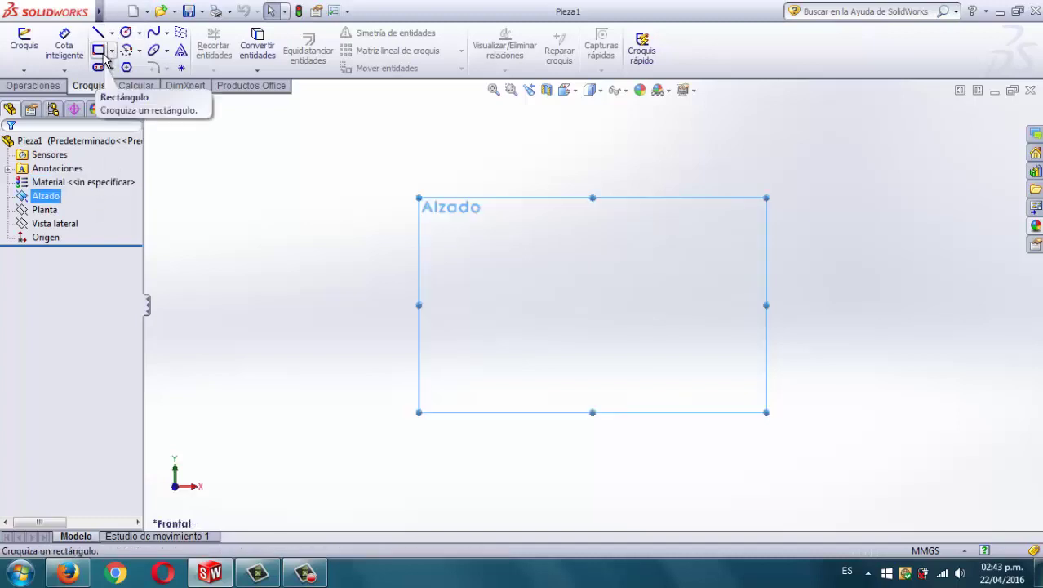
left_click(101, 54)
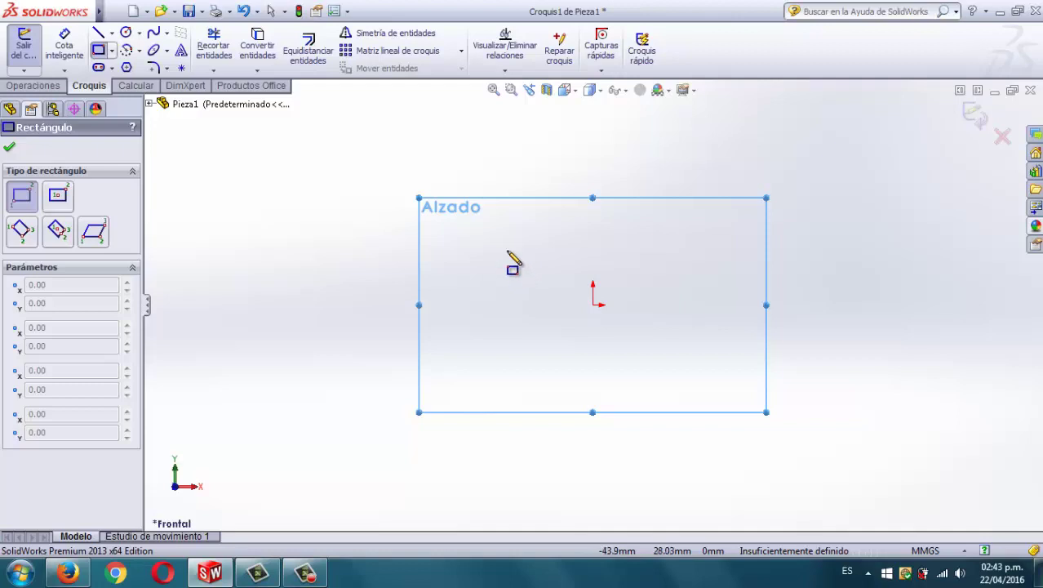
Step: Draw a rectangle around the origin and dimension its left edge to 1000 mm
left_click_drag(507, 251, 642, 310)
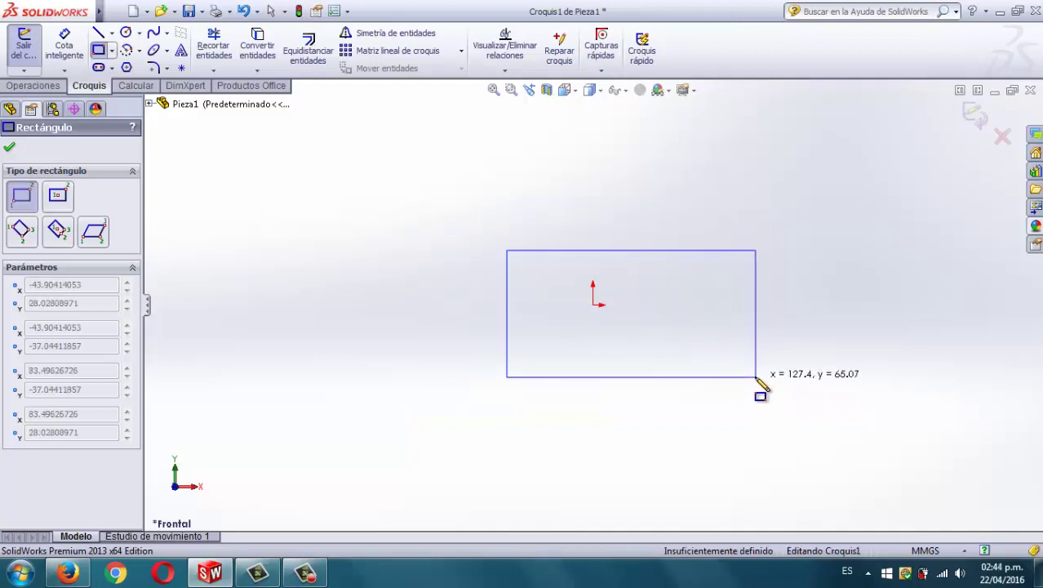
left_click(756, 376)
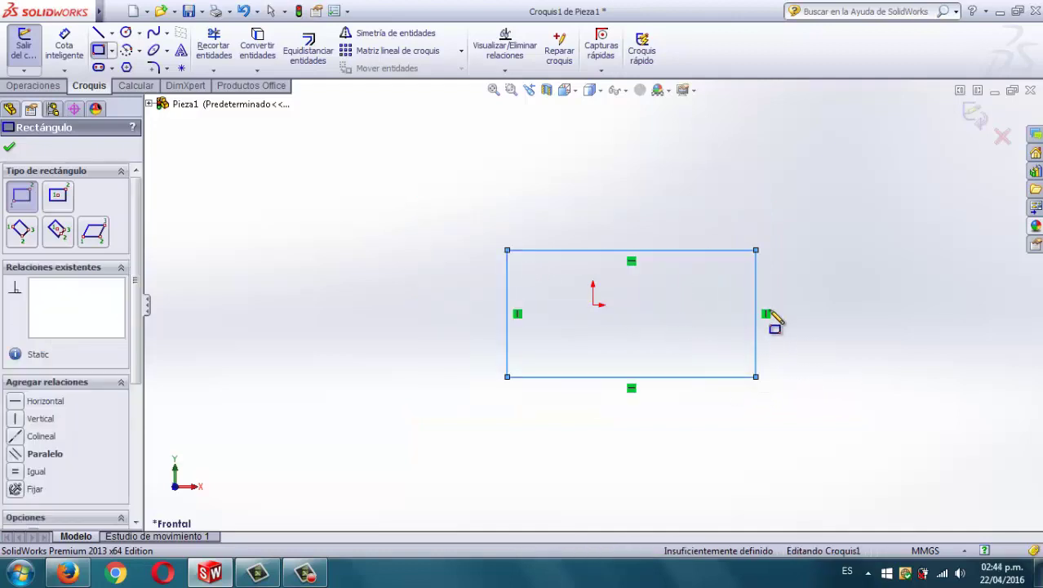
left_click(66, 49)
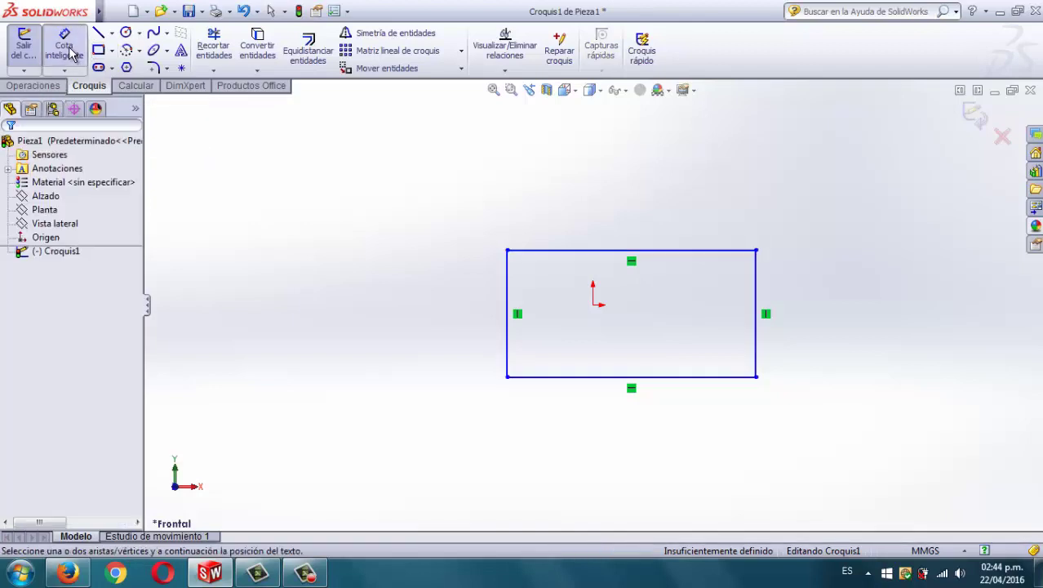
left_click(508, 306)
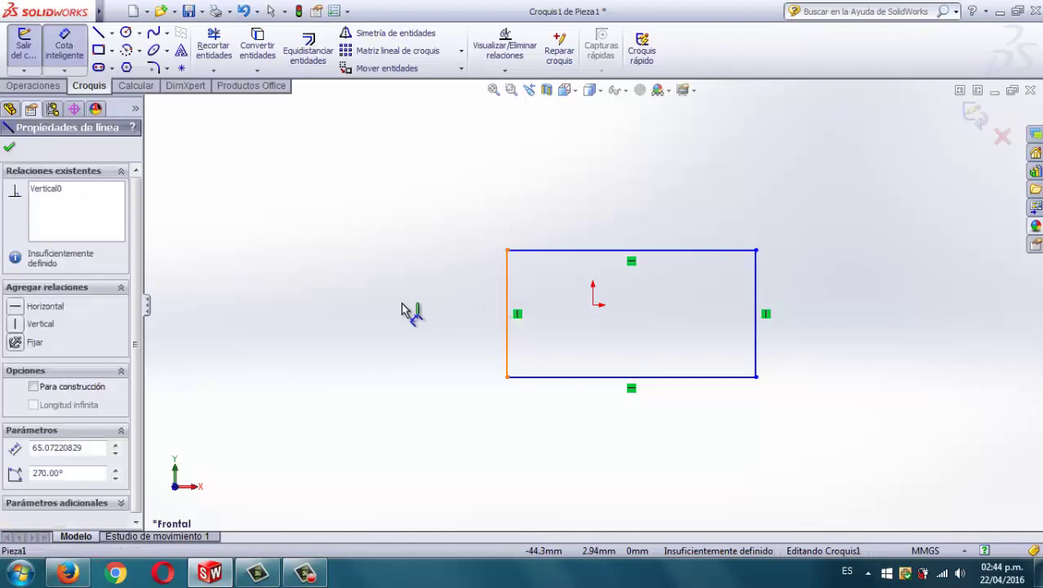
left_click(396, 314)
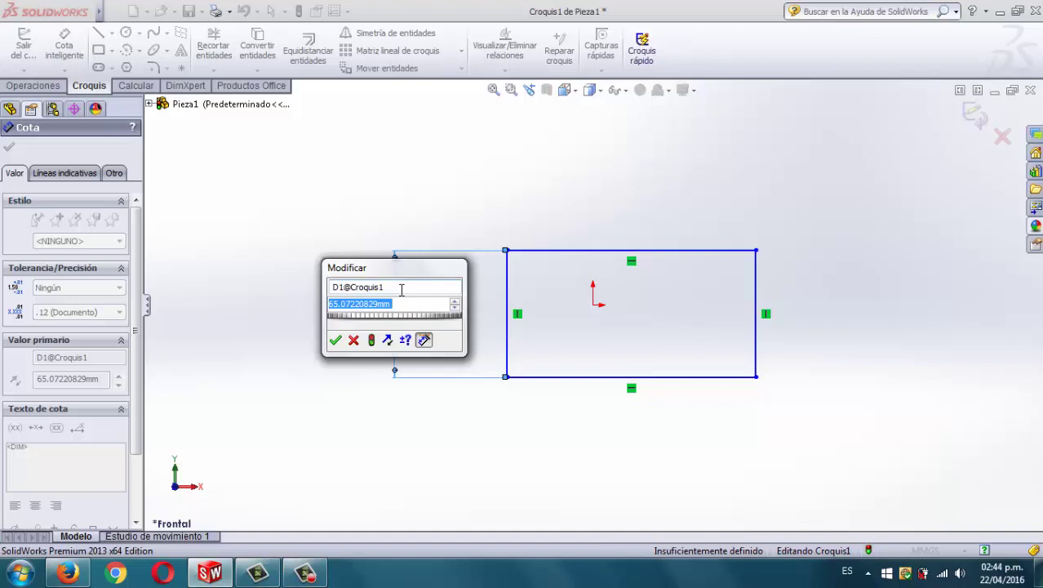
type("1000")
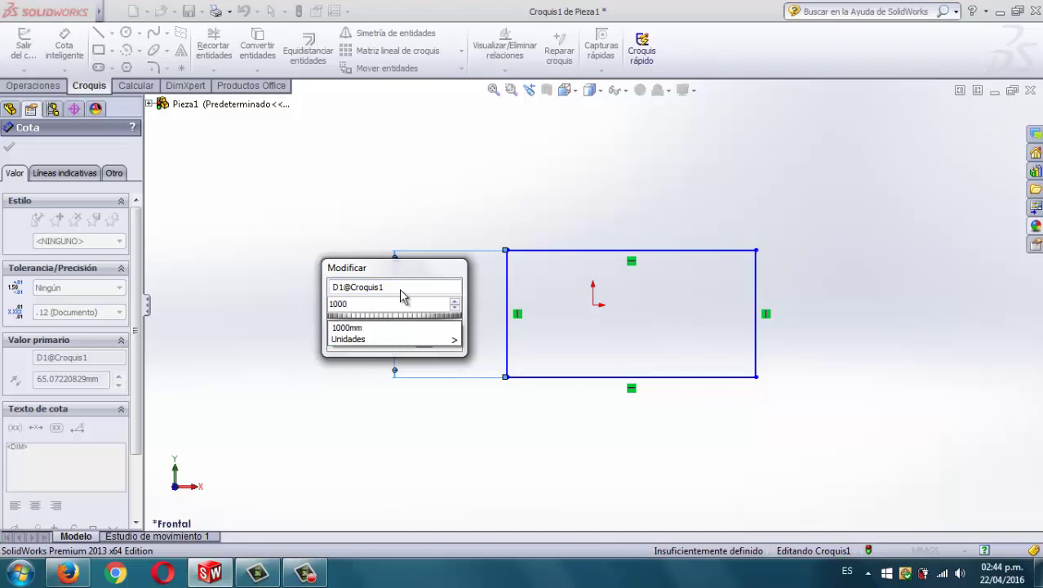
key("BackSpace")
key("BackSpace")
key("BackSpace")
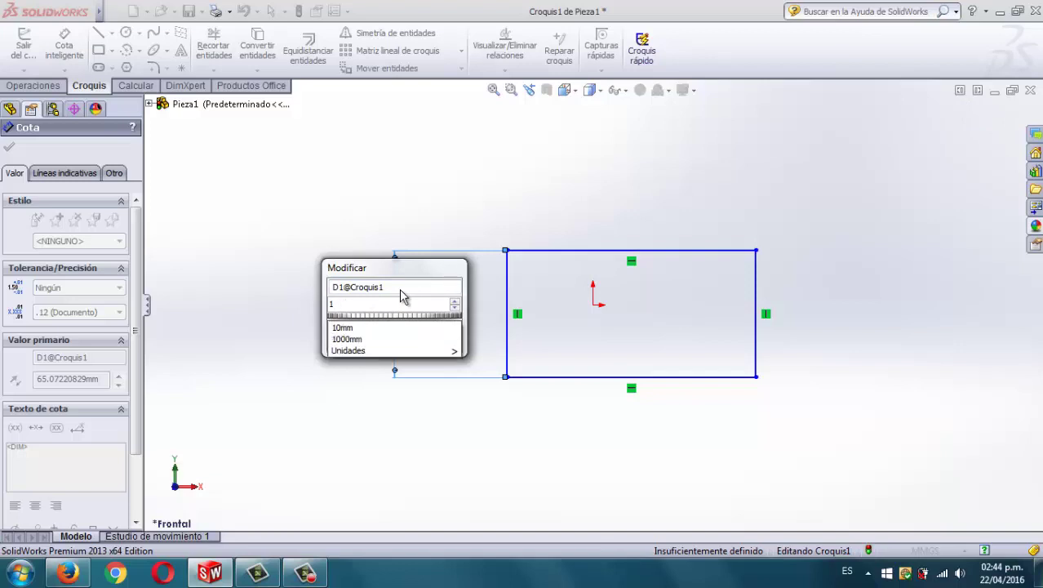
type("m")
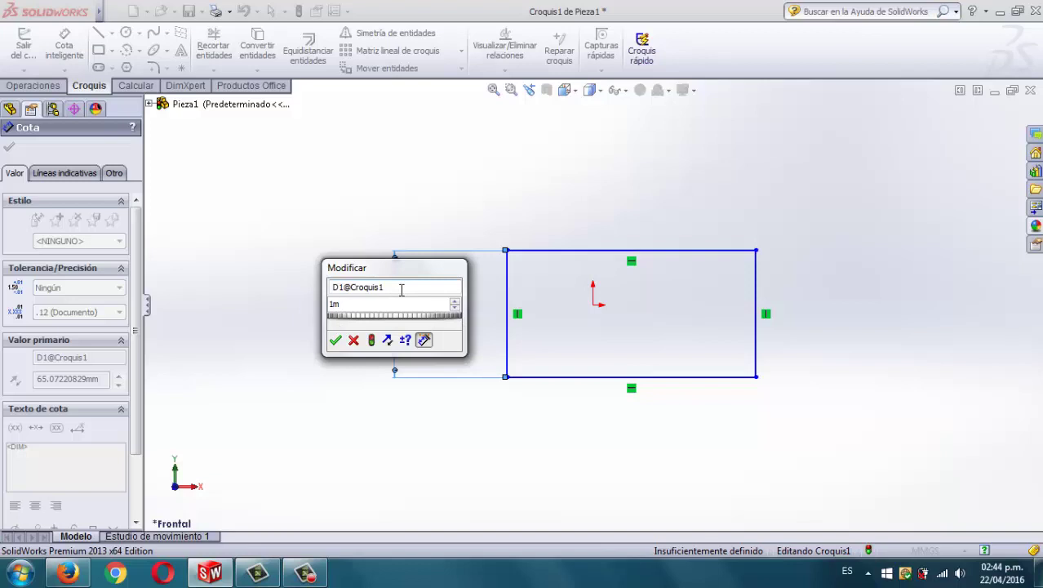
key("Return")
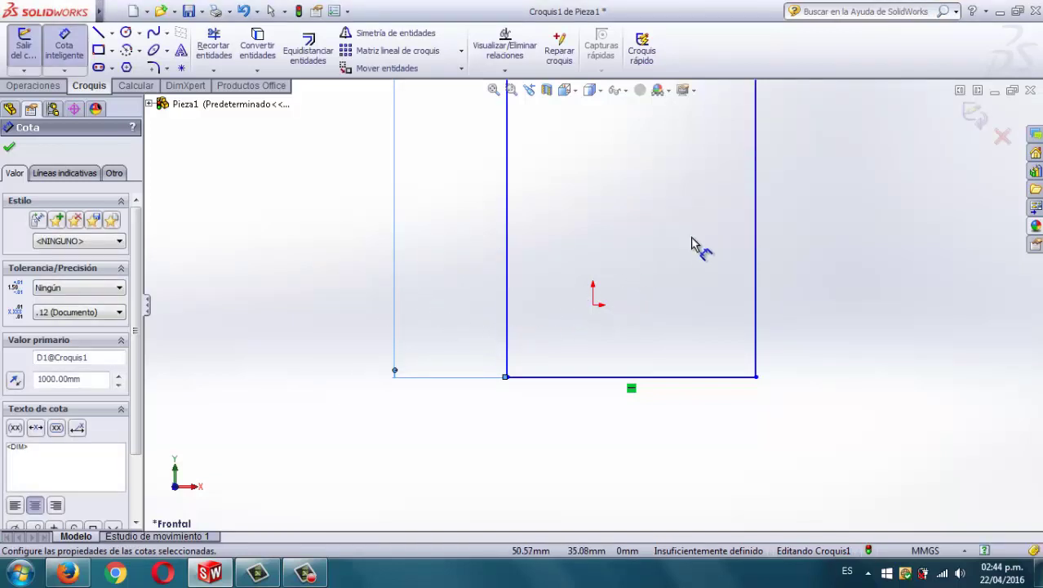
Step: Zoom to fit and dimension the bottom edge to a 1000 mm width
key("f")
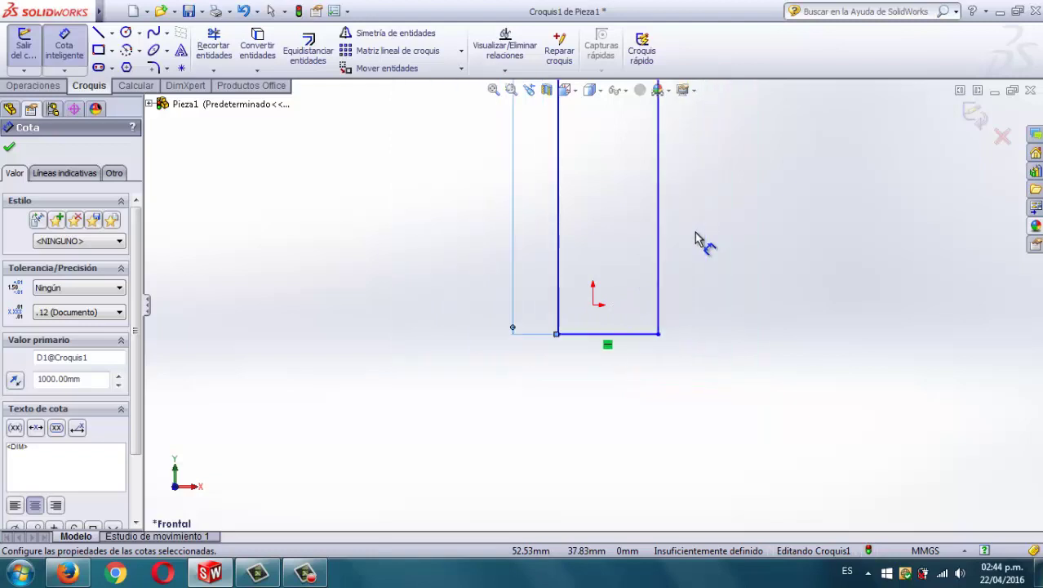
key("z")
key("z")
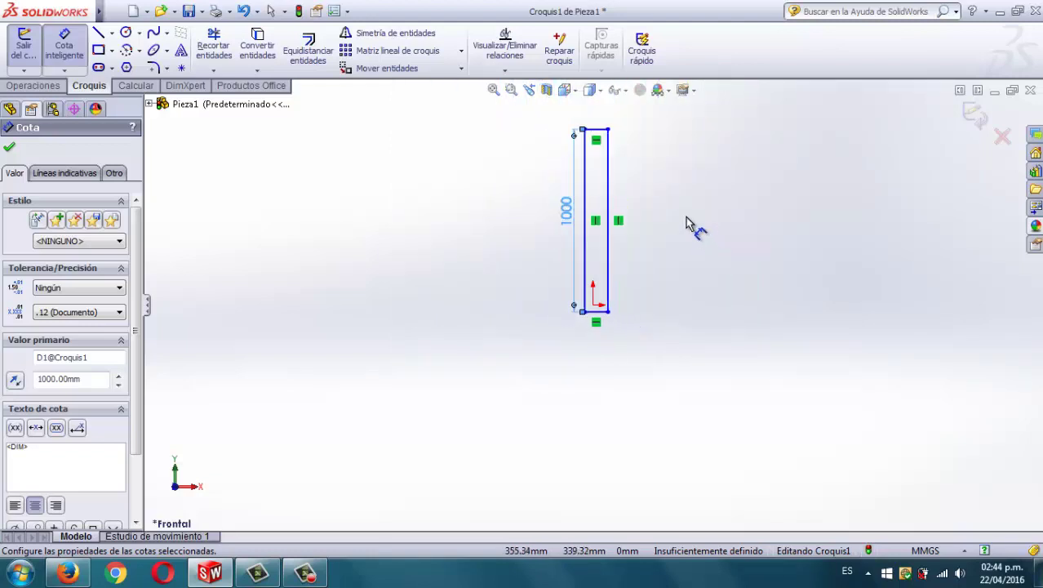
scroll(665, 218, "down", 3)
scroll(648, 222, "down", 2)
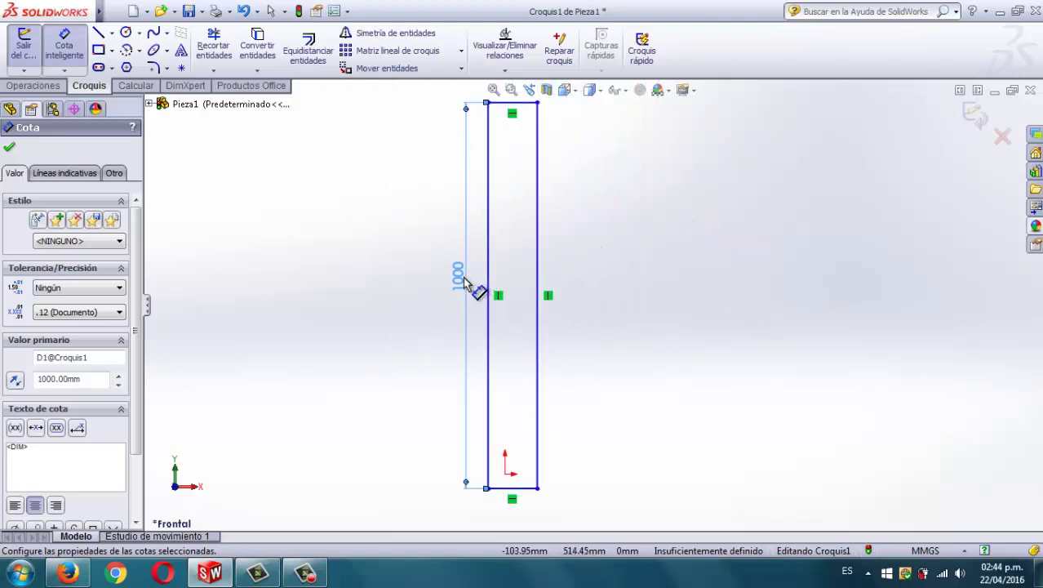
scroll(593, 363, "down", 1)
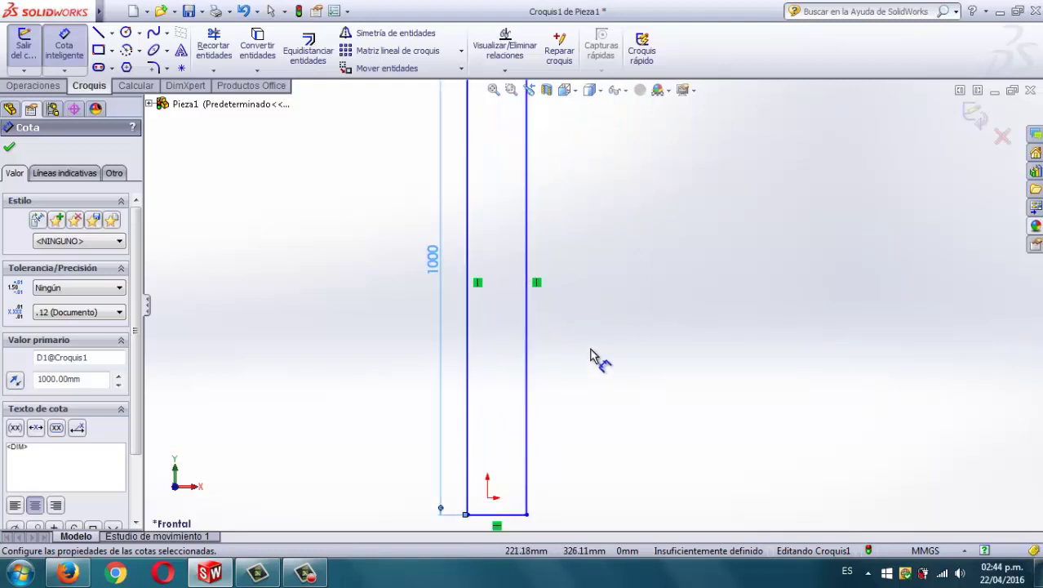
scroll(592, 359, "up", 1)
scroll(593, 359, "up", 1)
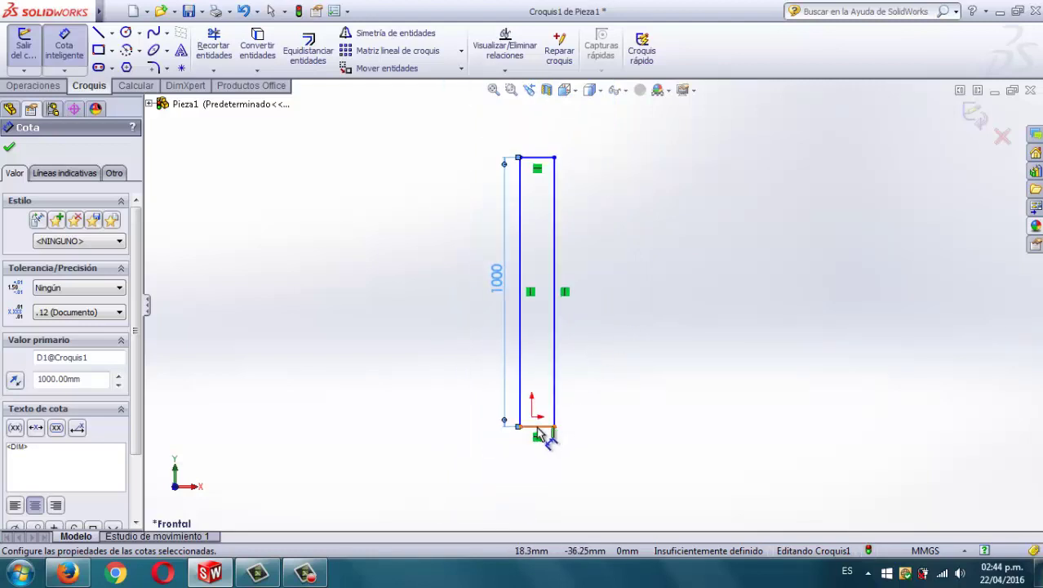
left_click(538, 439)
left_click(535, 461)
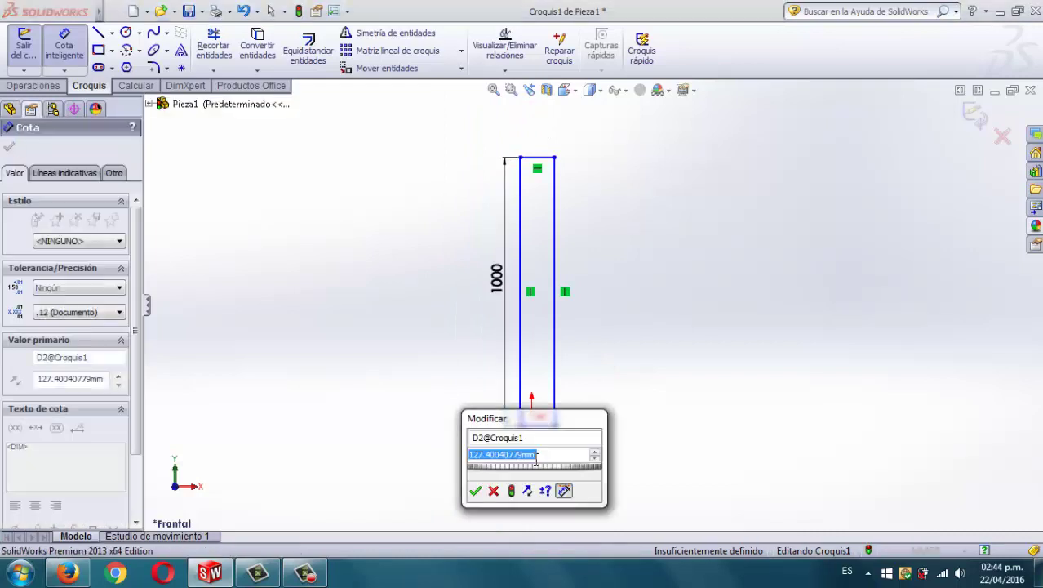
type("1000")
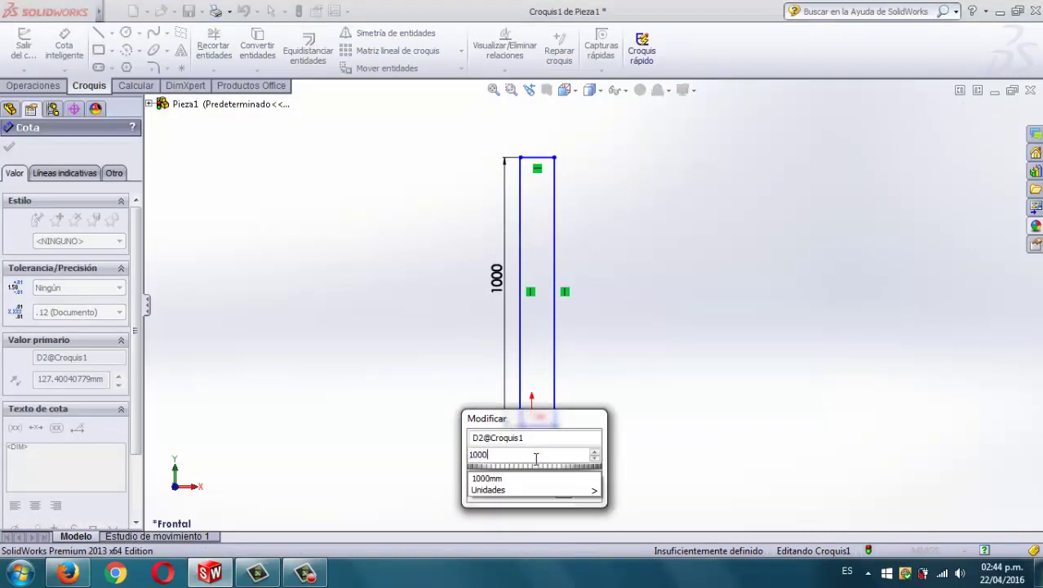
key("Return")
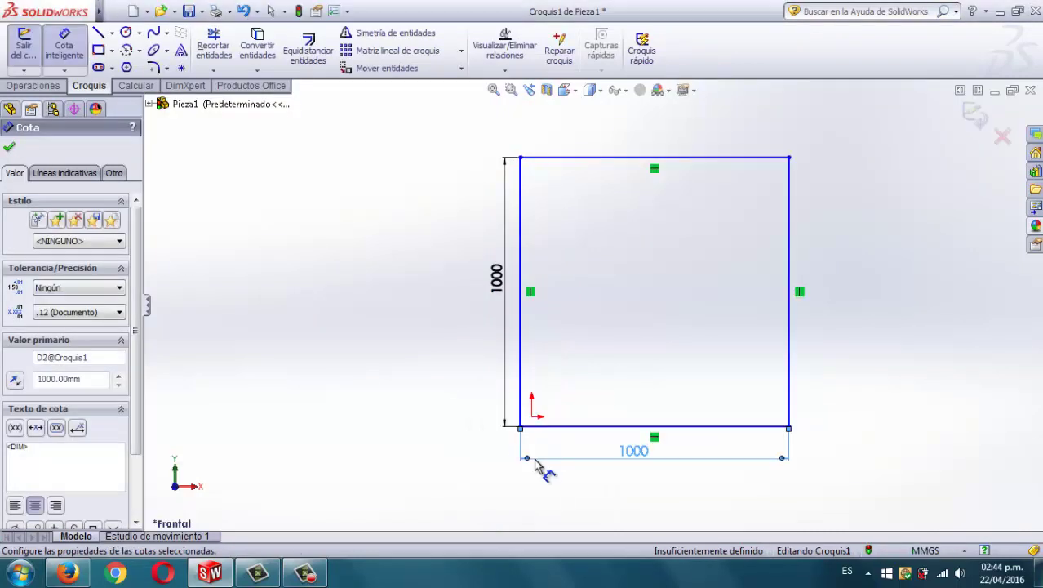
left_click(684, 310)
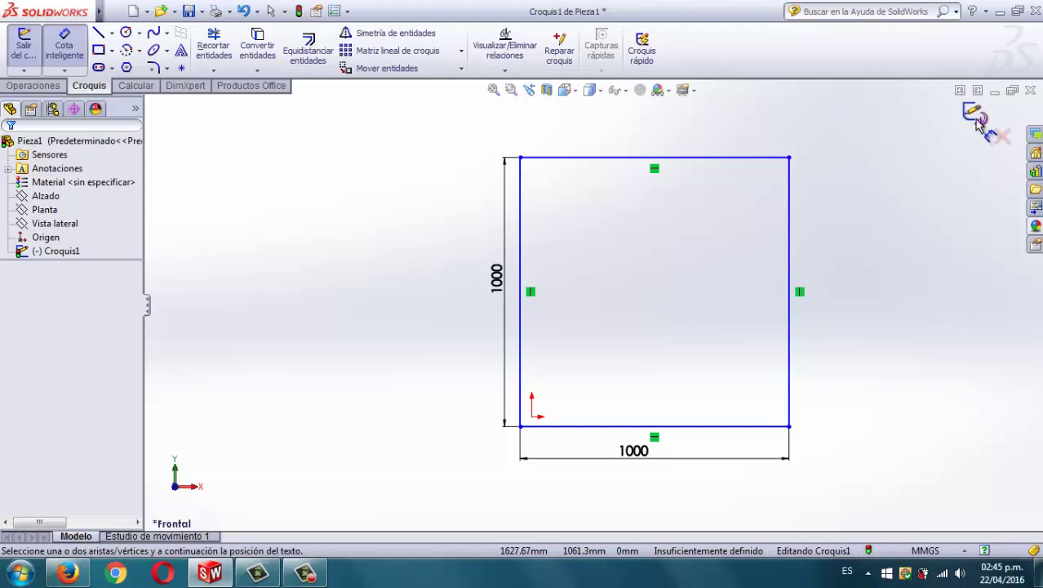
Step: Exit the square sketch and compare where the Vista lateral, Planta and Alzado planes lie
left_click(978, 122)
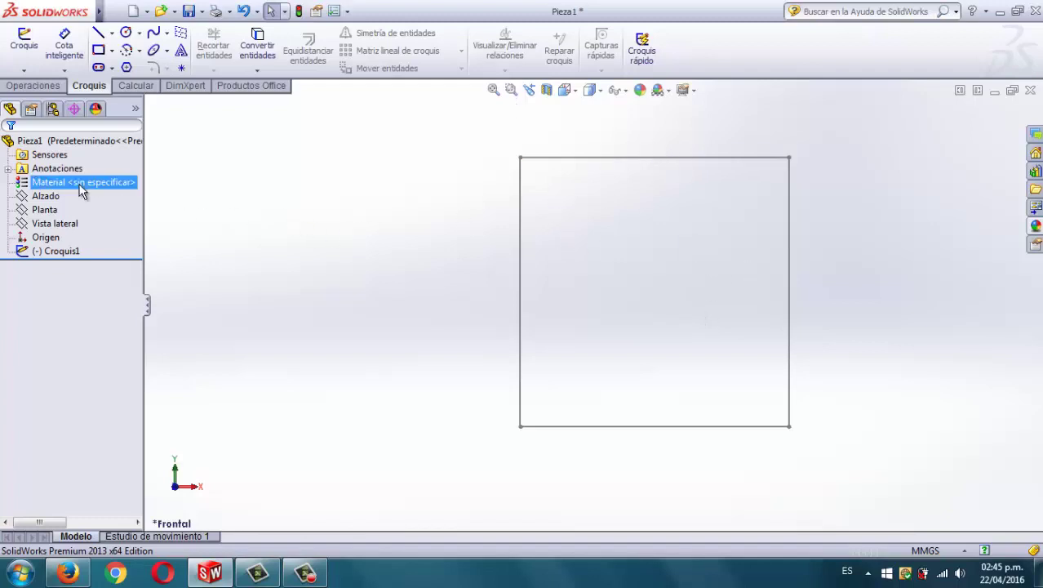
middle_click_drag(567, 267, 530, 176)
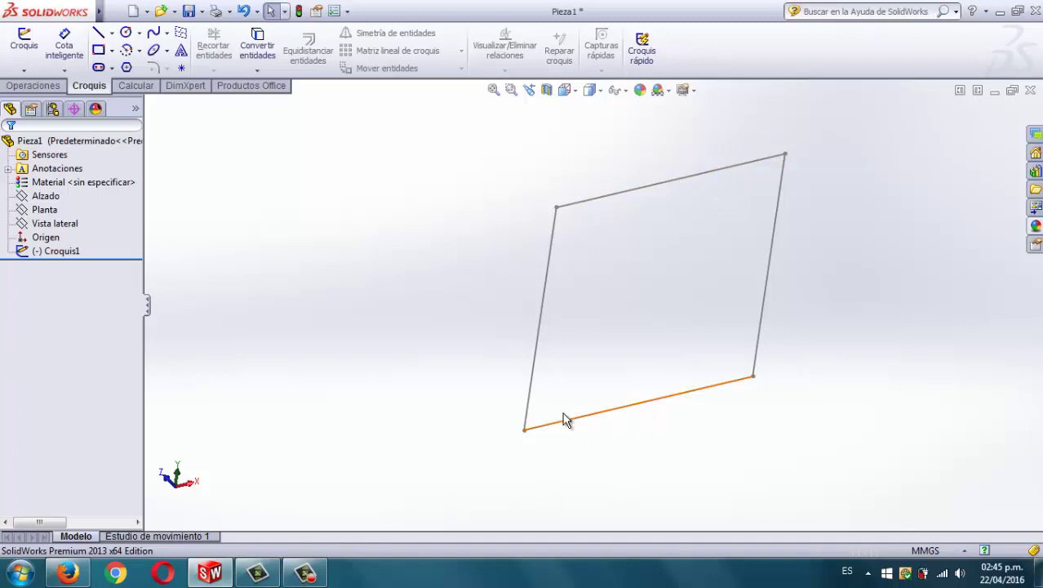
left_click(57, 227)
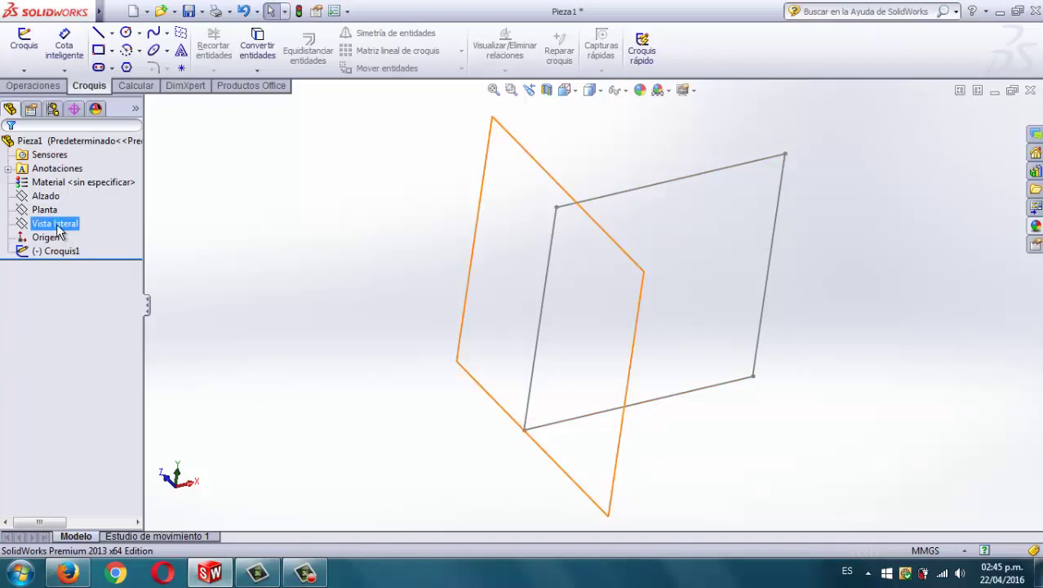
left_click(48, 212)
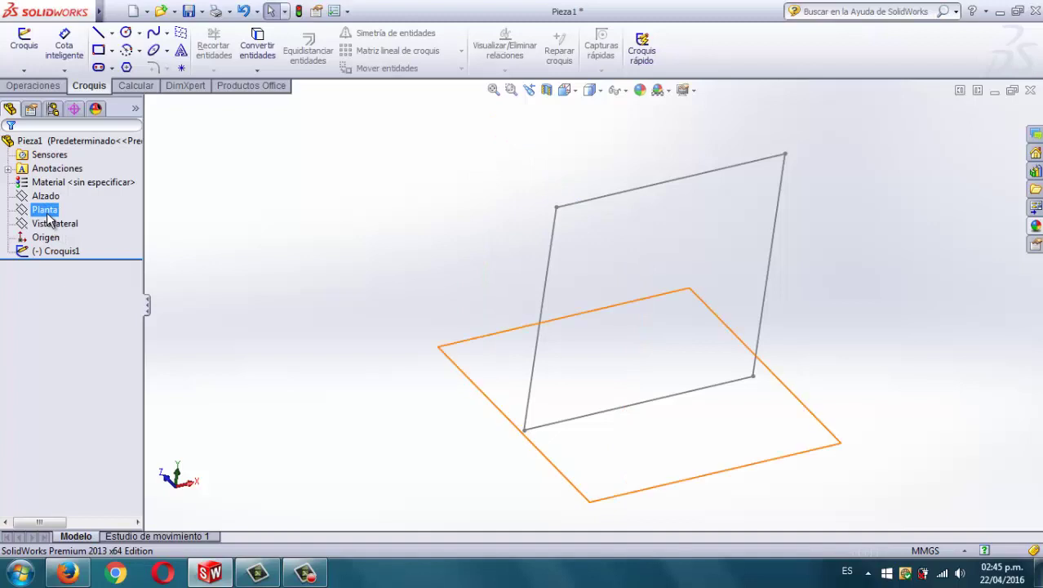
left_click(46, 200)
Step: Select the top plane Planta and orbit around the square sketch's corners
left_click(45, 209)
left_click(45, 225)
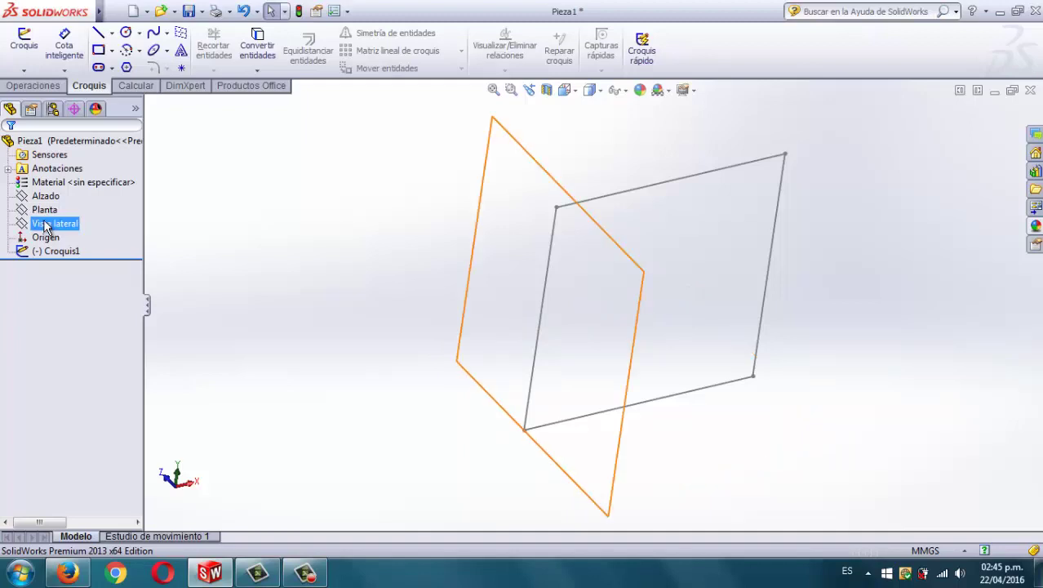
left_click(45, 212)
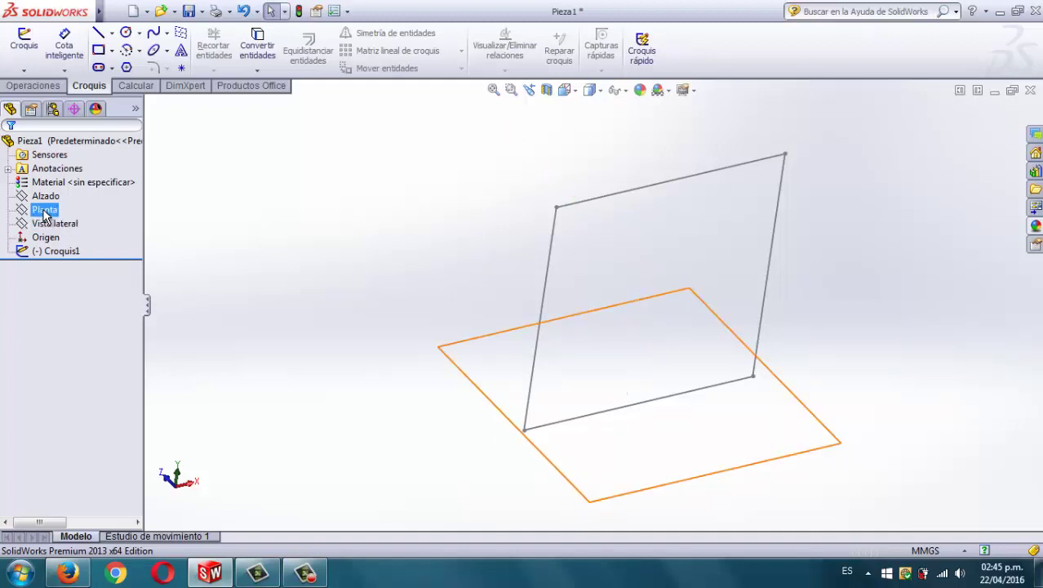
left_click(45, 211)
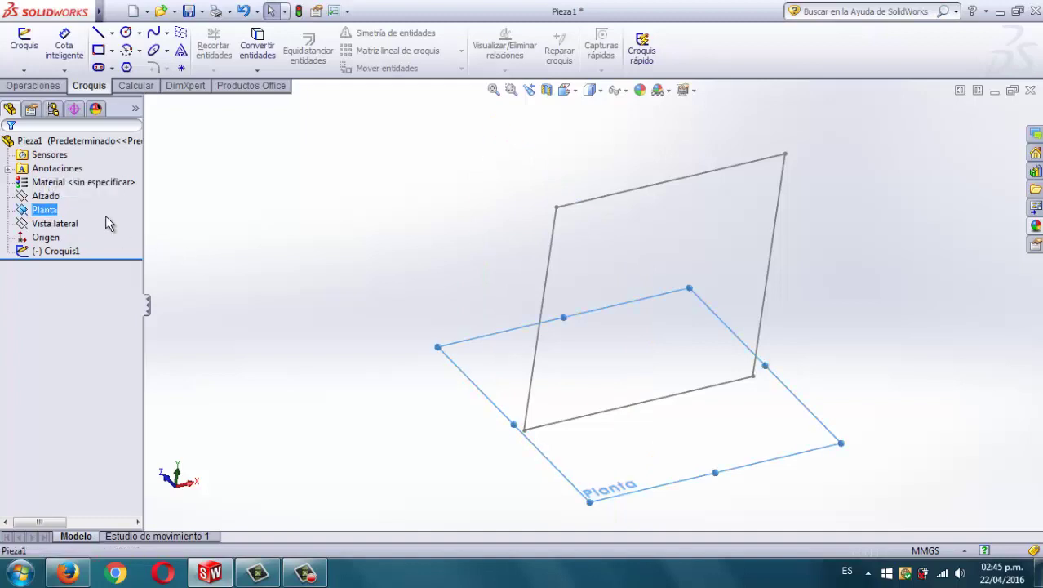
mouse_move(684, 434)
middle_mouse_down()
mouse_move(657, 341)
mouse_move(690, 331)
mouse_move(673, 308)
mouse_move(637, 399)
middle_mouse_up()
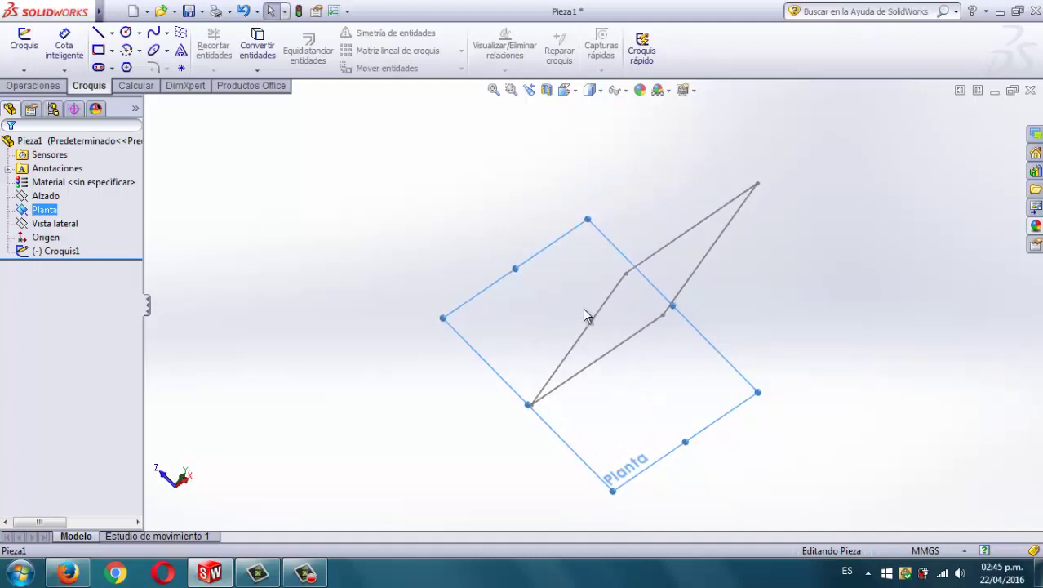
middle_click_drag(591, 311, 593, 355)
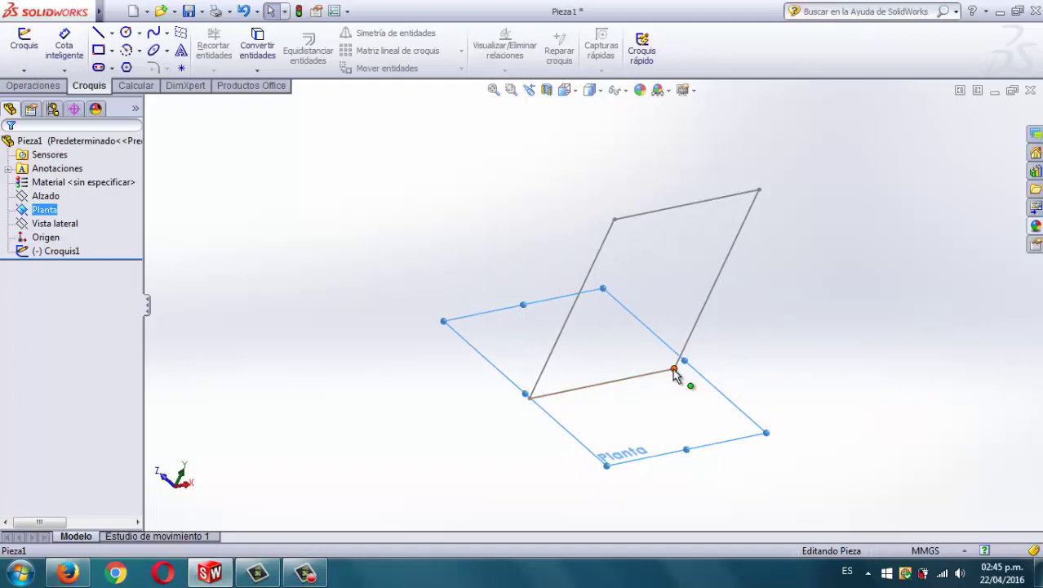
mouse_move(674, 373)
middle_mouse_down()
mouse_move(556, 310)
mouse_move(538, 329)
mouse_move(474, 322)
mouse_move(454, 340)
mouse_move(715, 259)
mouse_move(642, 350)
mouse_move(631, 395)
mouse_move(608, 384)
middle_mouse_up()
Step: Add reference plane Plano1 from Planta and a corner point of Croquis1
left_click(43, 88)
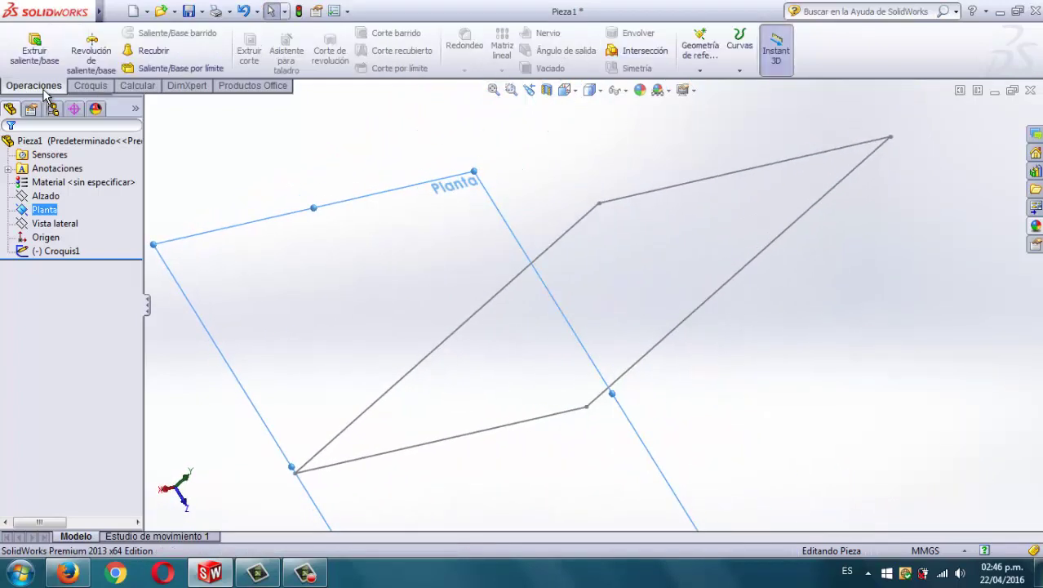
left_click(712, 72)
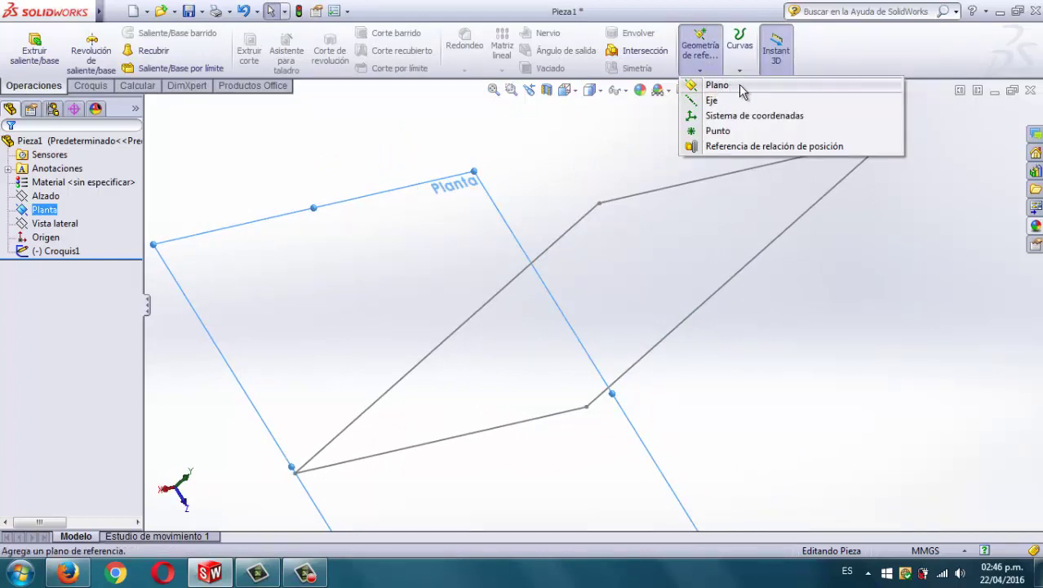
left_click(738, 84)
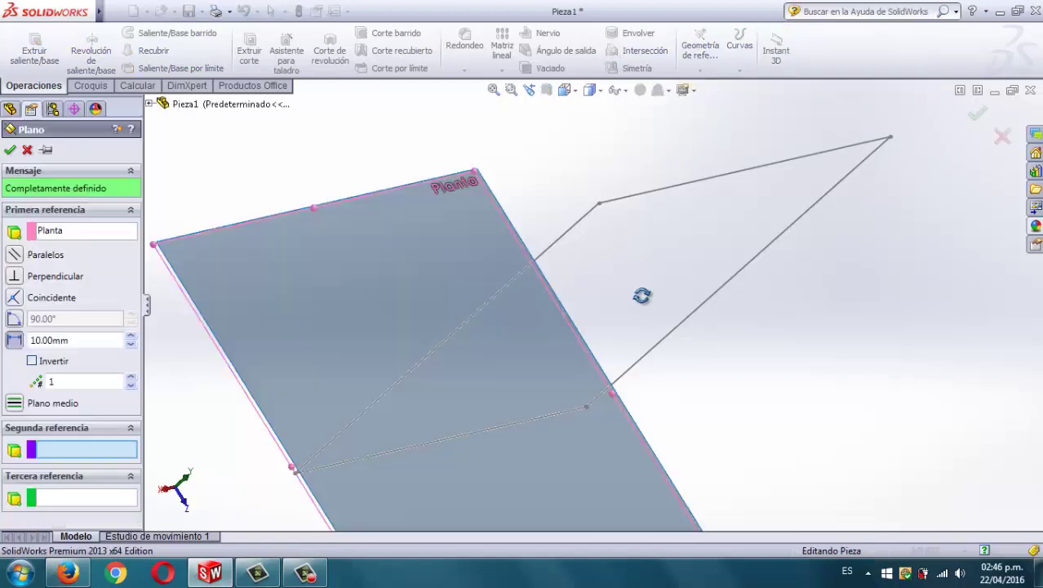
middle_click_drag(642, 296, 623, 361)
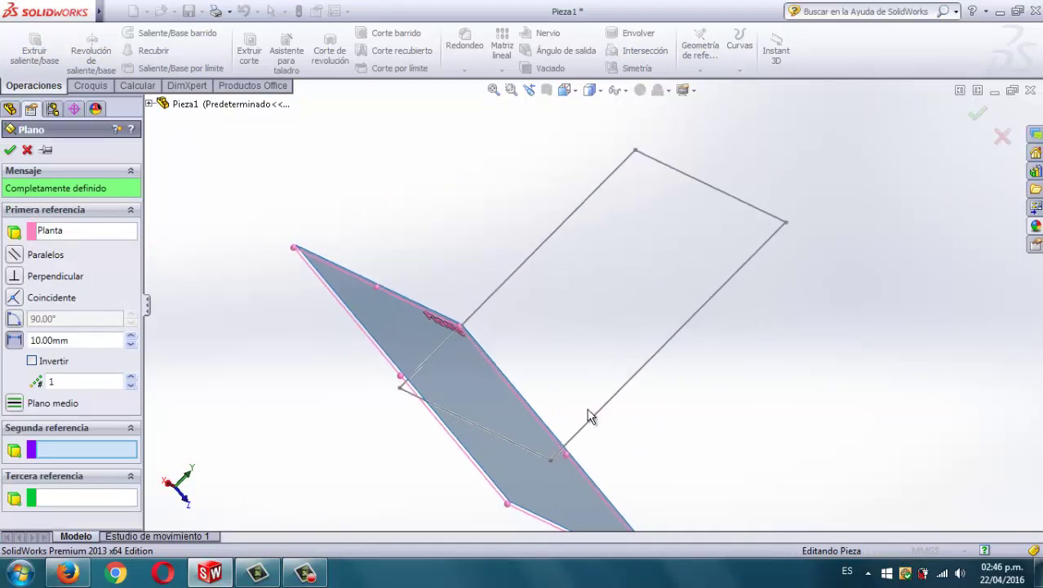
left_click(550, 462)
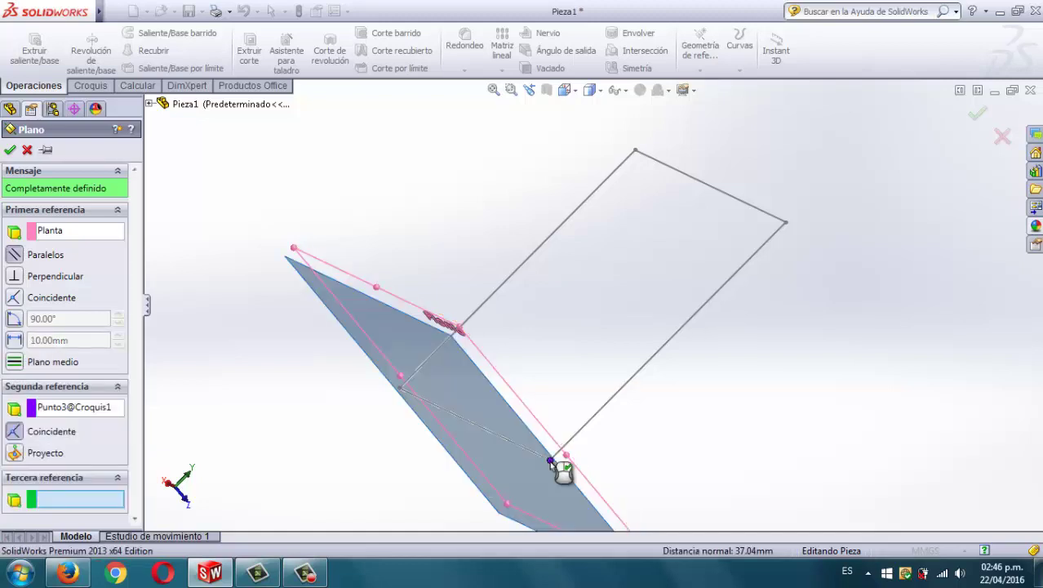
left_click(976, 114)
mouse_move(675, 350)
middle_mouse_down()
mouse_move(581, 427)
mouse_move(594, 349)
mouse_move(612, 331)
middle_mouse_up()
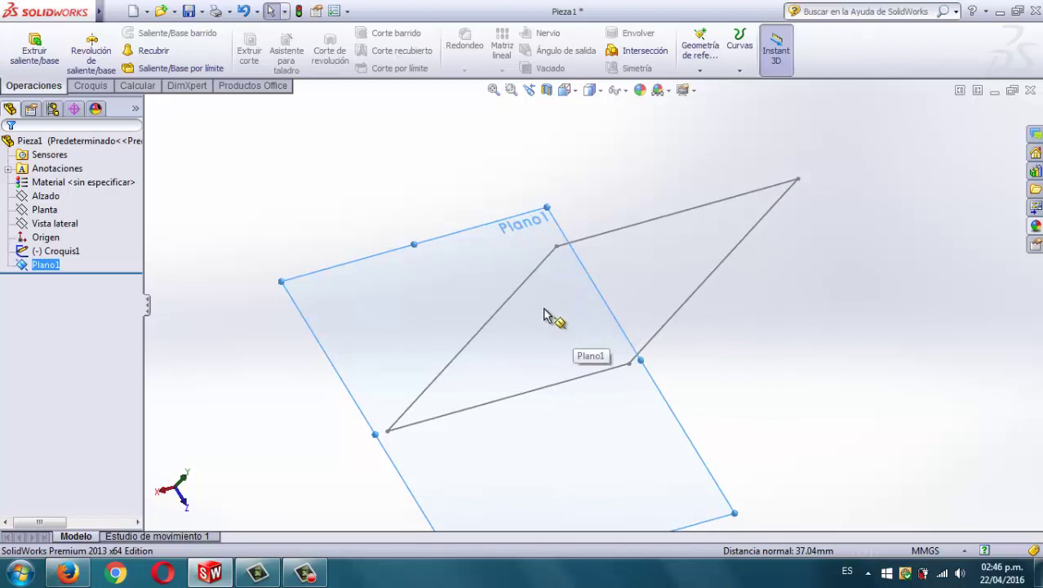
Step: Start a new sketch with a leg line running down from the square's left corner
scroll(590, 410, "up", 2)
scroll(595, 387, "down", 3)
scroll(586, 384, "down", 3)
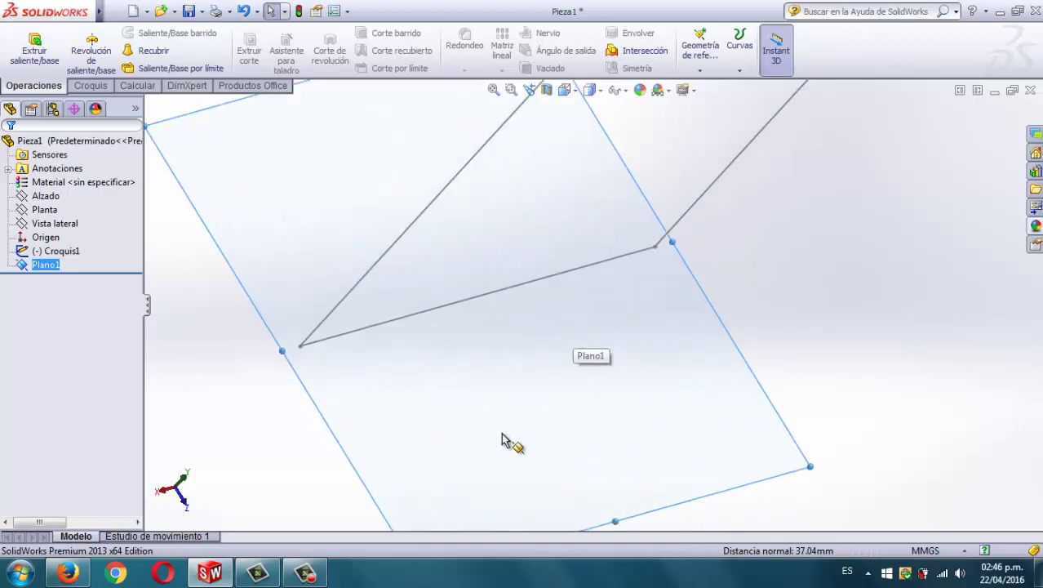
left_click(92, 85)
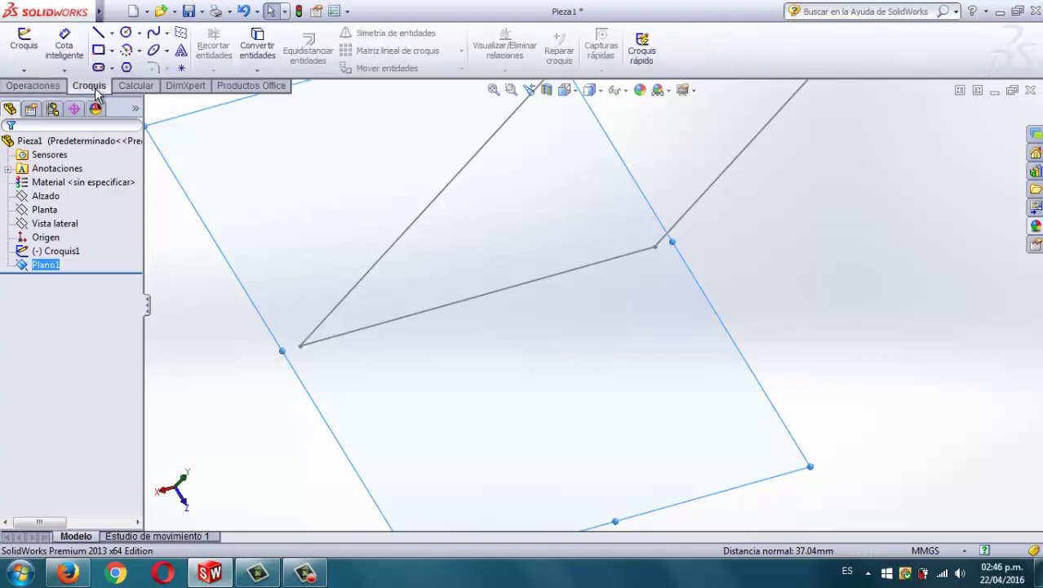
left_click(100, 37)
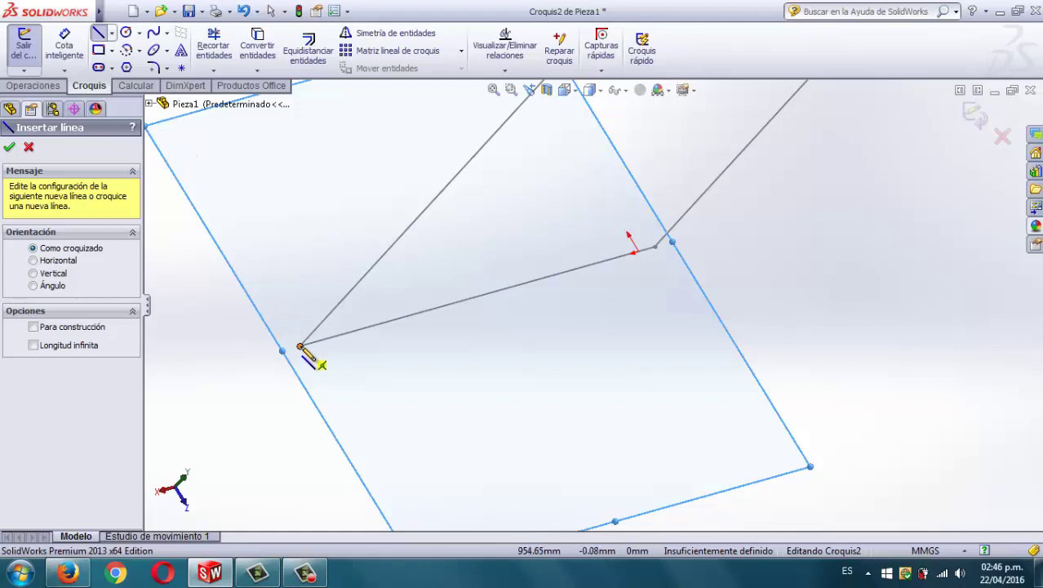
left_click(300, 347)
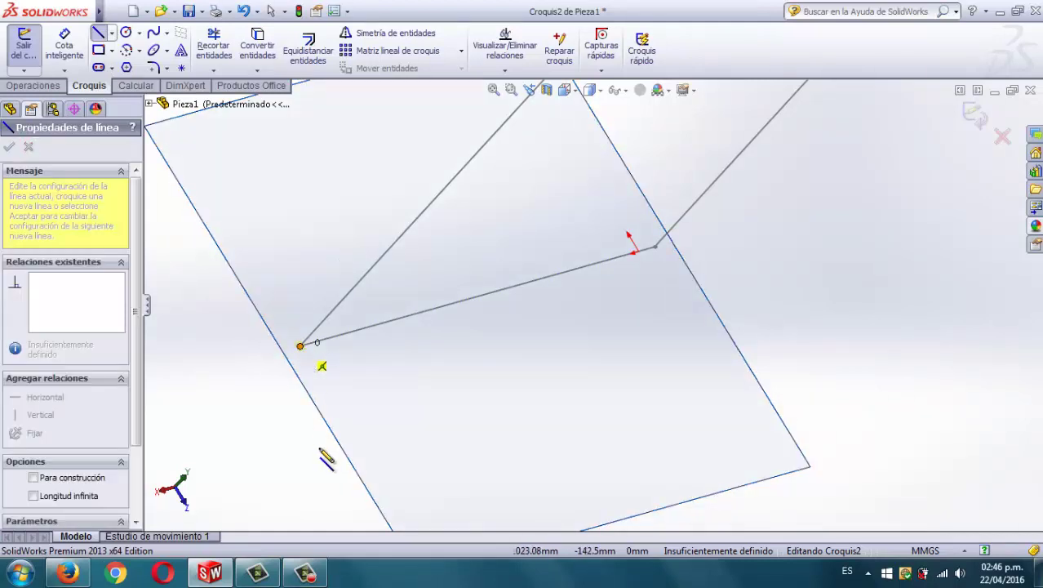
left_click(390, 492)
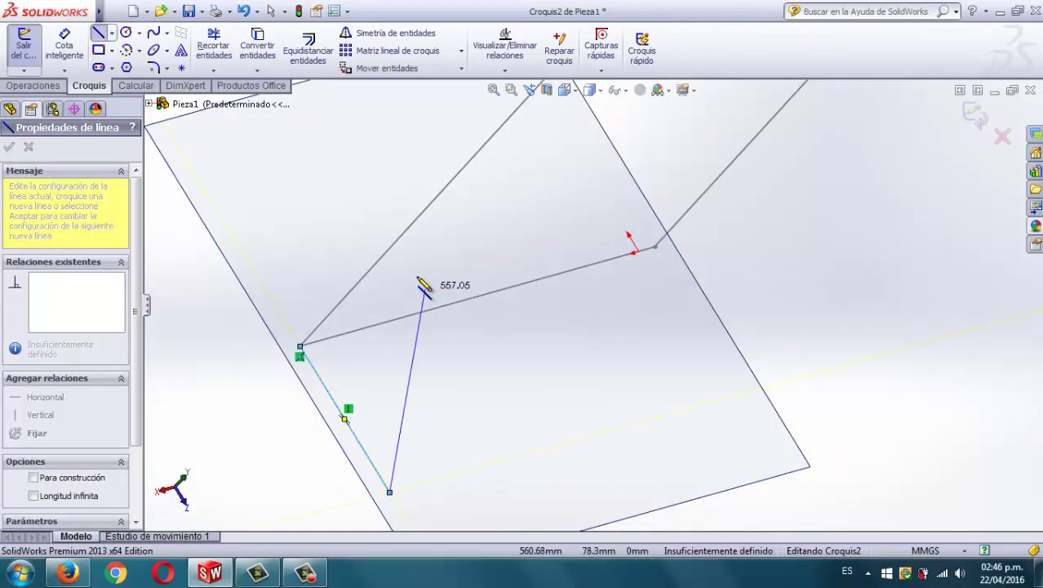
key("Escape")
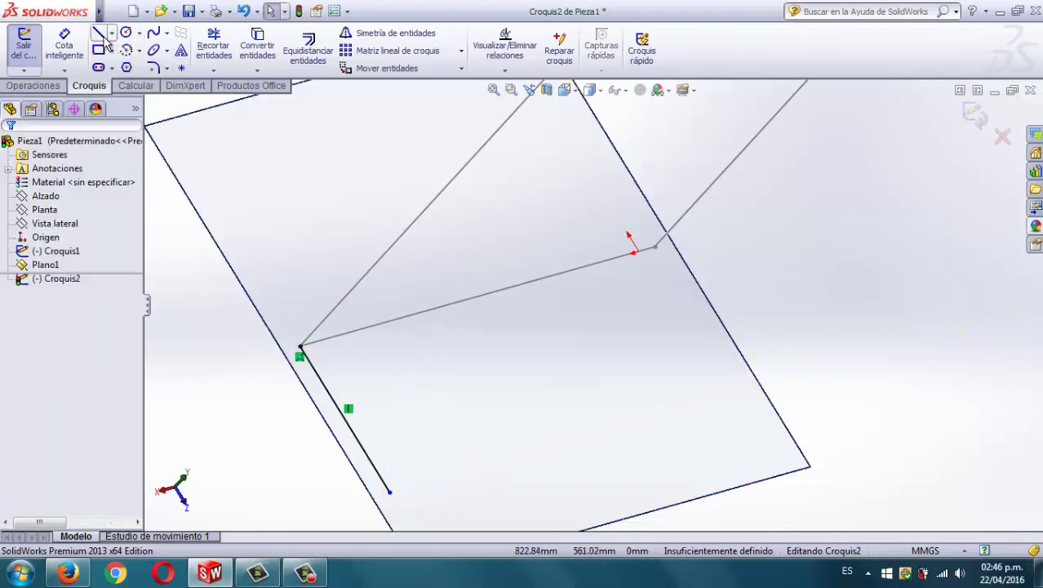
Step: Draw a second leg line down from the square's right corner
left_click(105, 38)
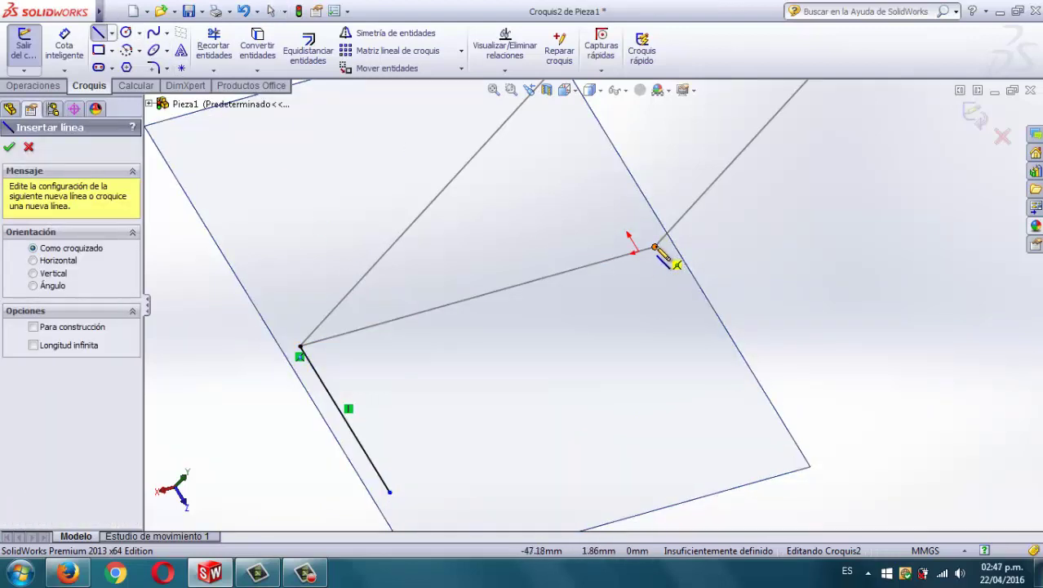
left_click(656, 246)
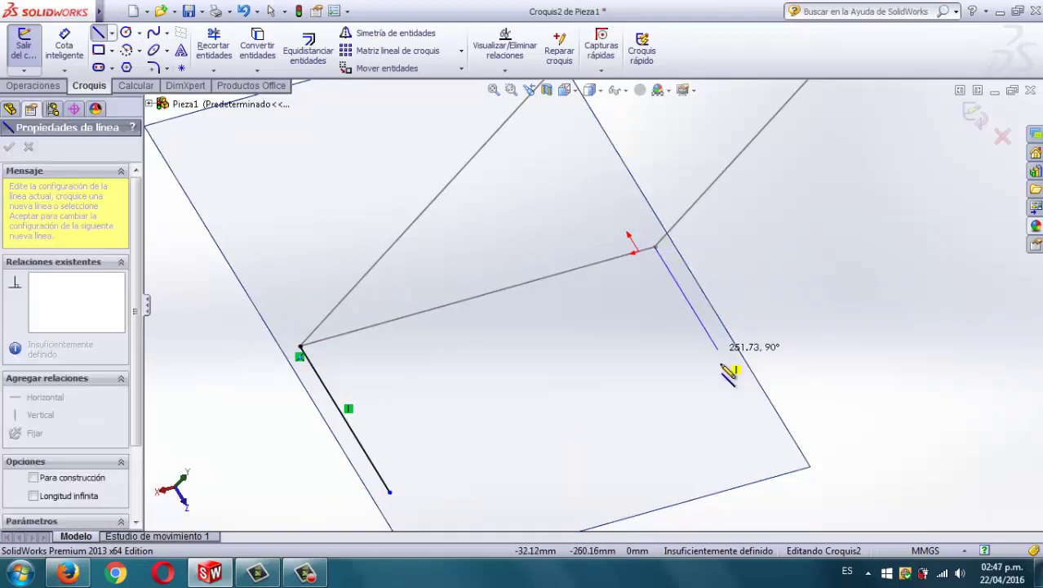
left_click(748, 398)
key("Escape")
mouse_move(582, 401)
middle_mouse_down()
mouse_move(580, 369)
mouse_move(600, 350)
middle_mouse_up()
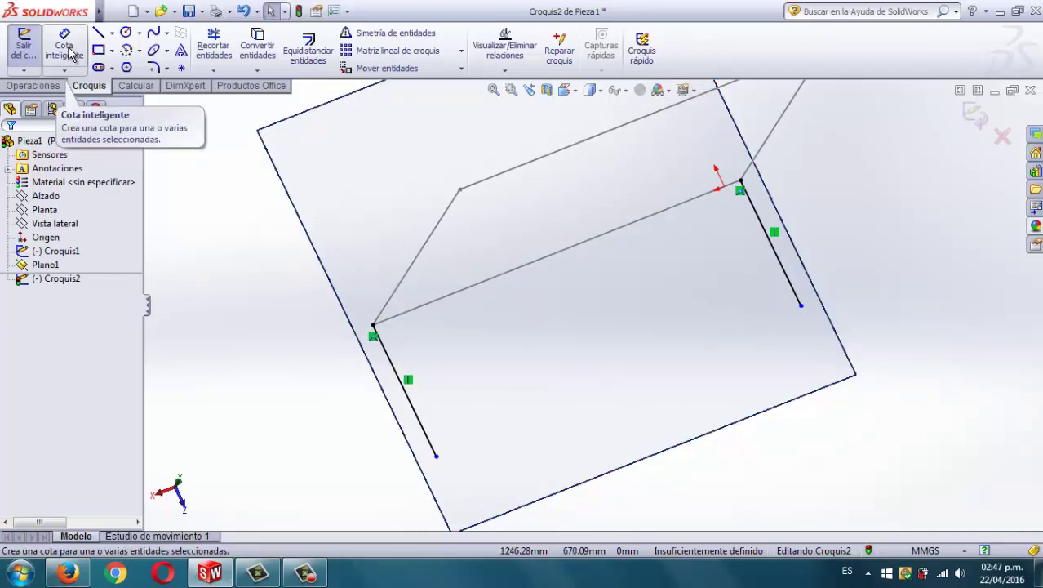
Step: Dimension the left leg line to 0.8 m (800 mm)
left_click(72, 54)
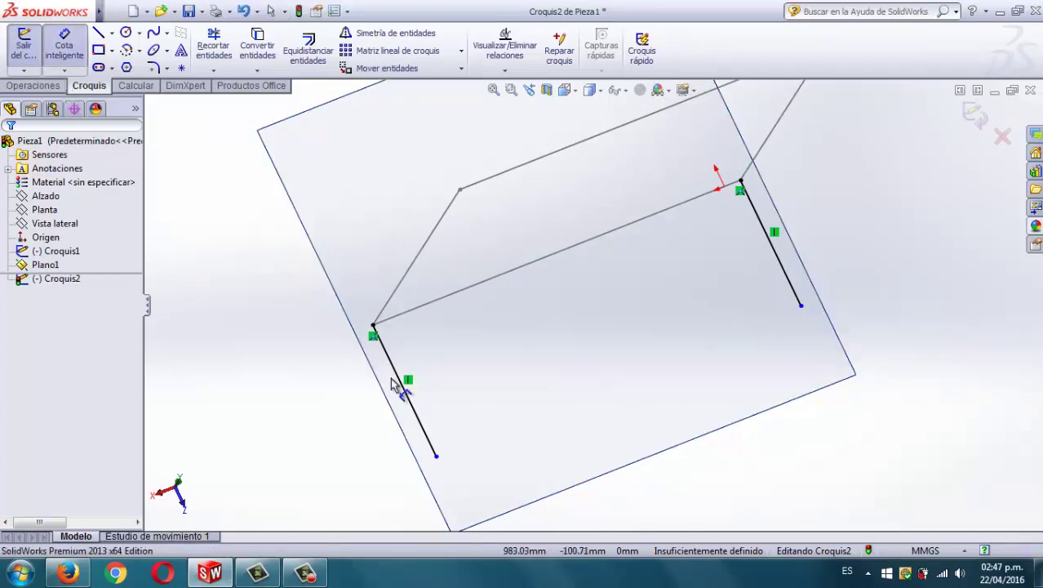
left_click(411, 396)
left_click(302, 447)
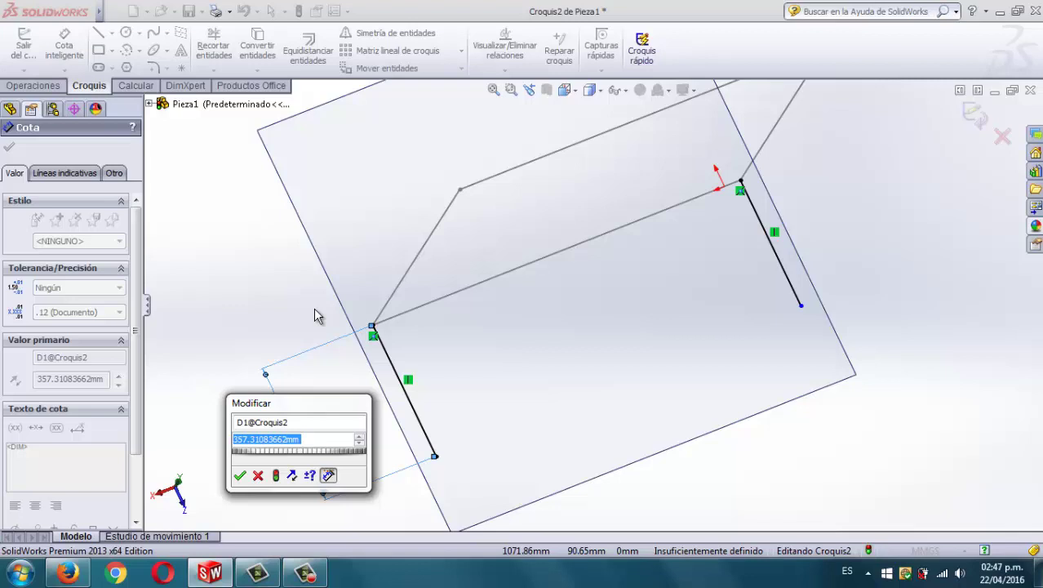
type("800")
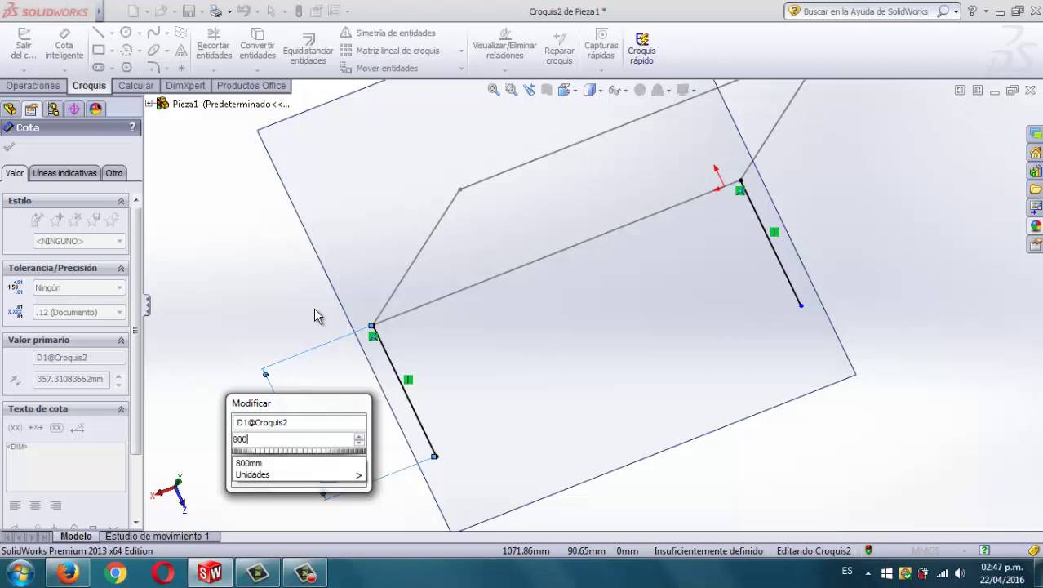
key("BackSpace")
key("BackSpace")
key("BackSpace")
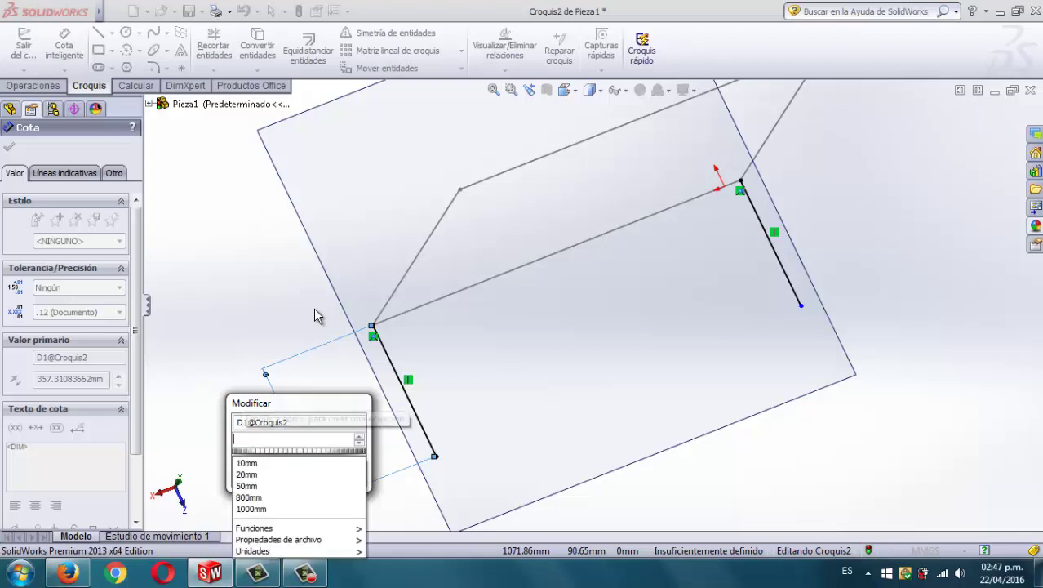
type("0.8")
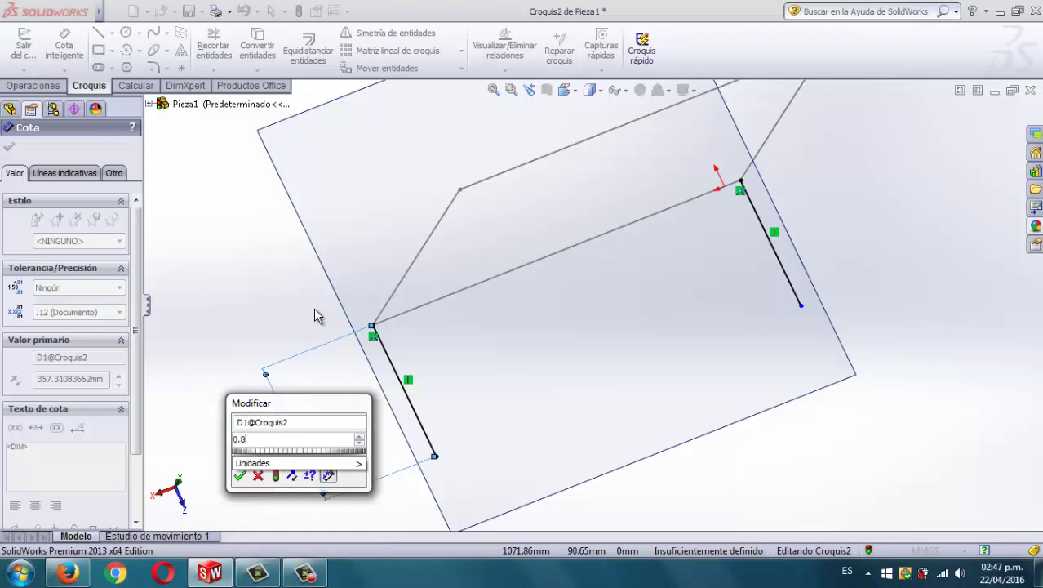
type("m")
key("Return")
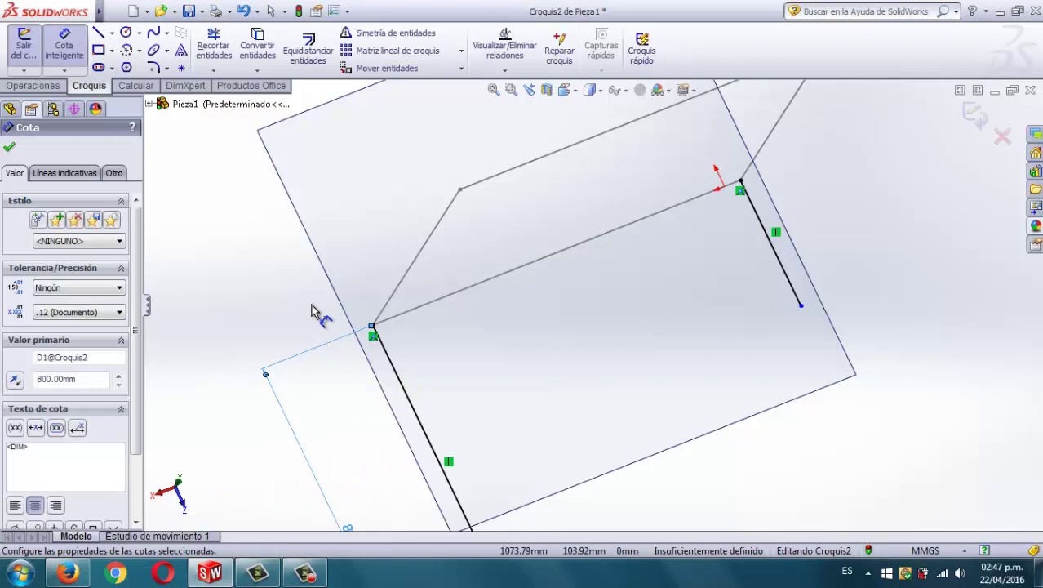
scroll(327, 318, "up", 2)
scroll(571, 384, "down", 1)
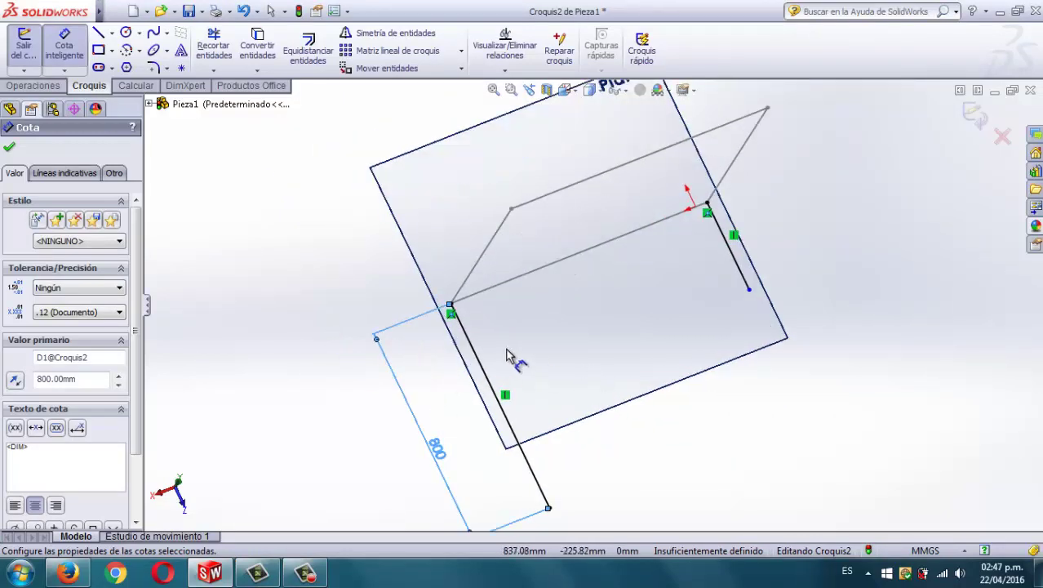
Step: Give both leg lines an Igual (equal length) relation
left_click(10, 147)
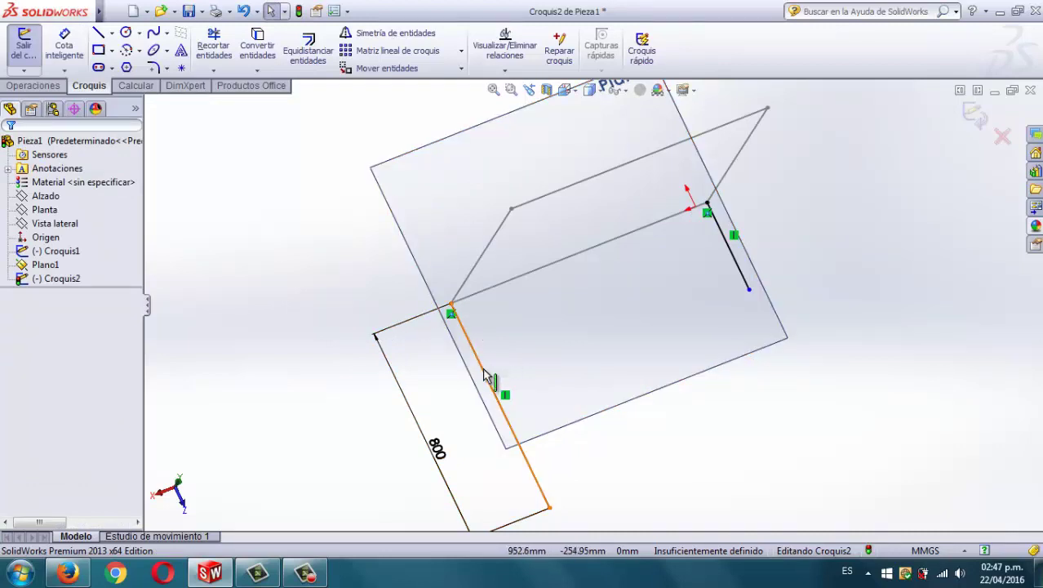
left_click(487, 378)
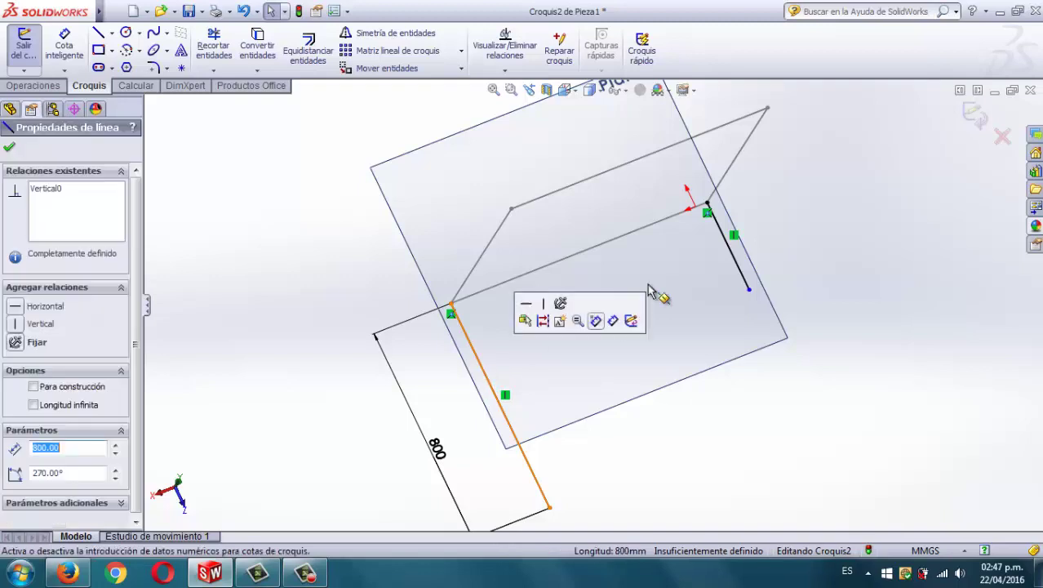
left_click(735, 262, "ctrl")
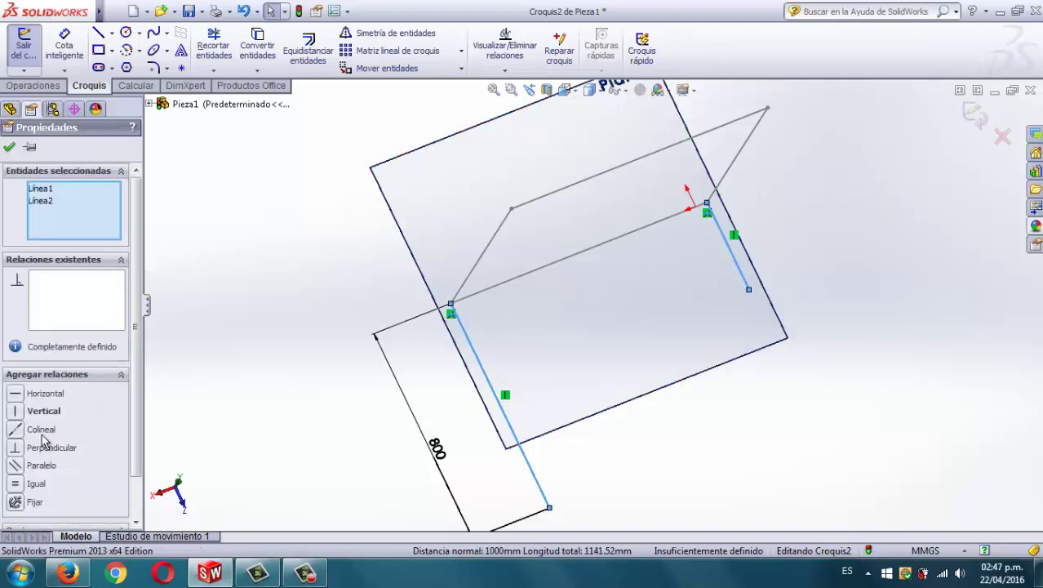
left_click(35, 487)
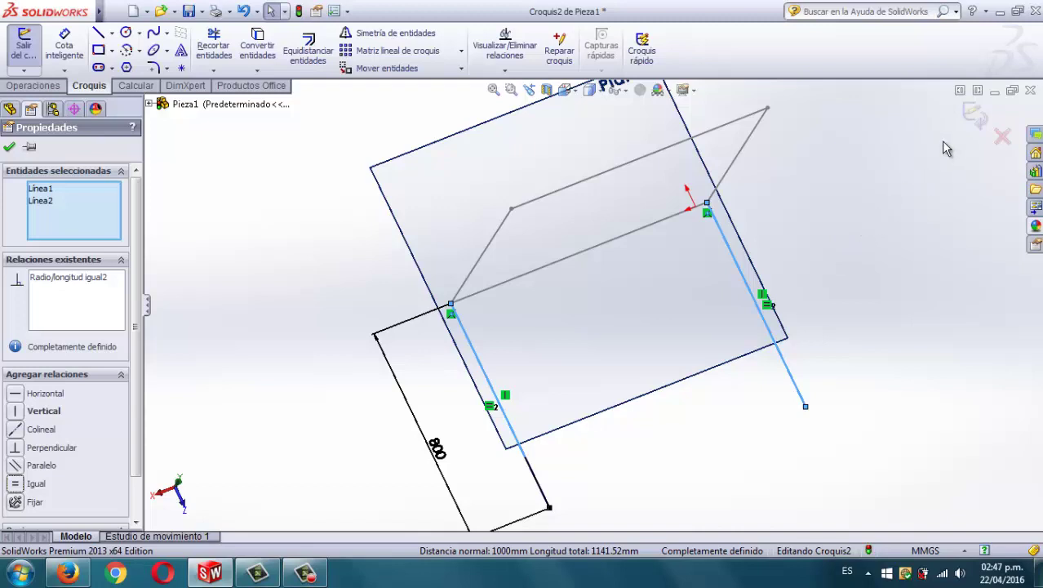
left_click(10, 148)
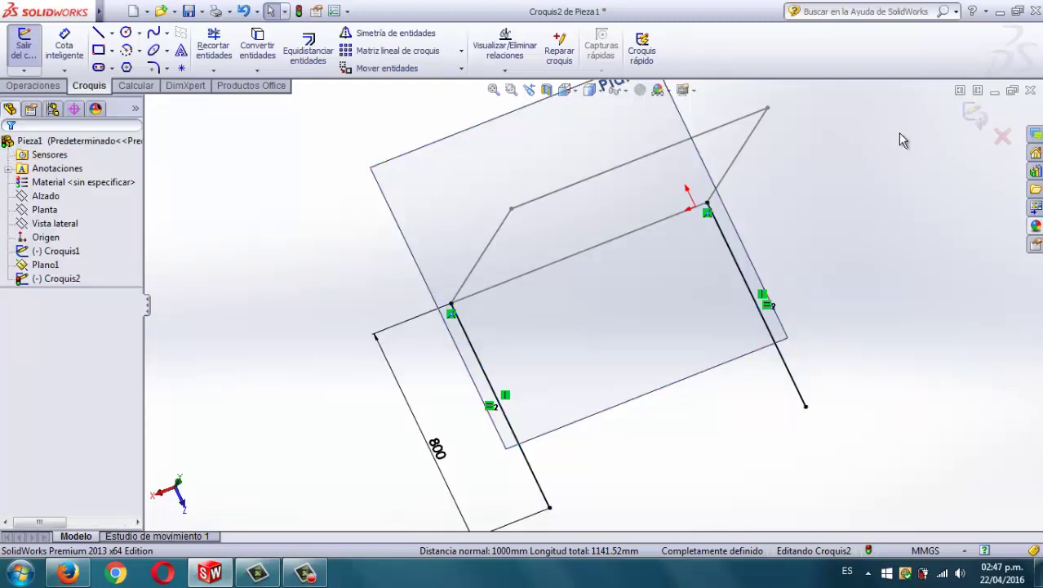
Step: Exit the leg sketch and hide Plano1
left_click(973, 115)
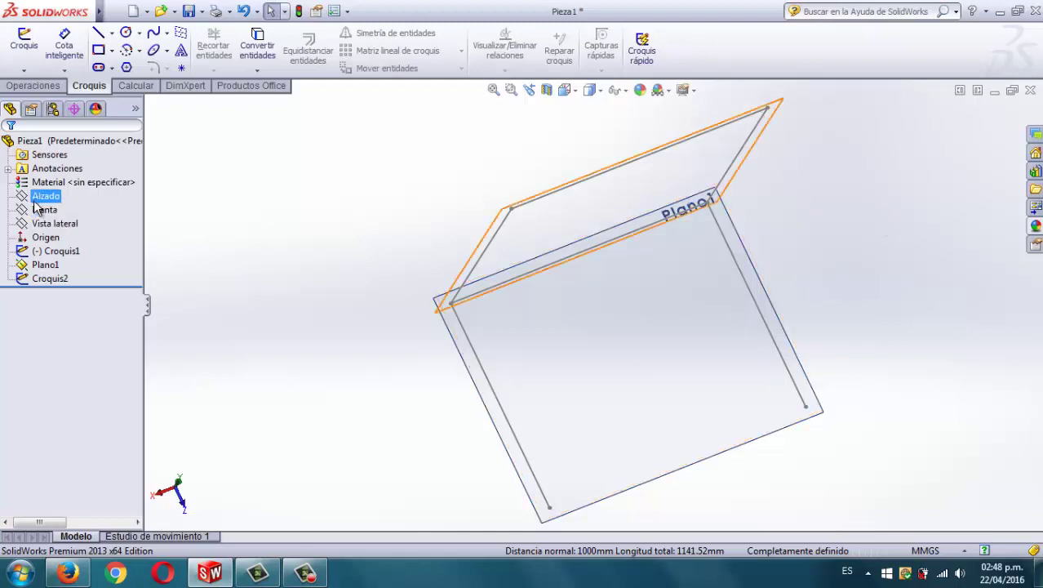
right_click(445, 307)
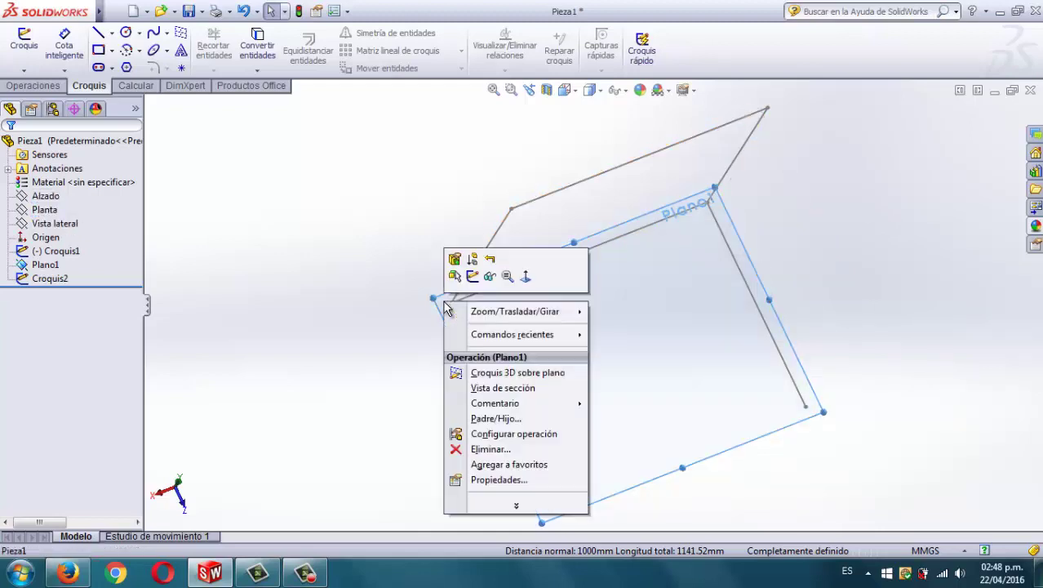
left_click(490, 278)
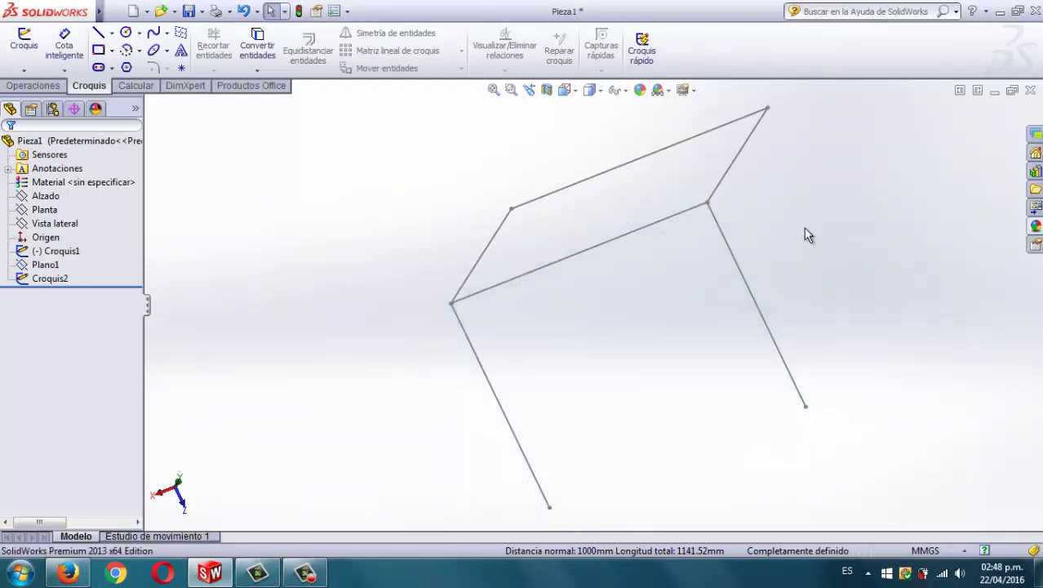
middle_click_drag(854, 206, 751, 406)
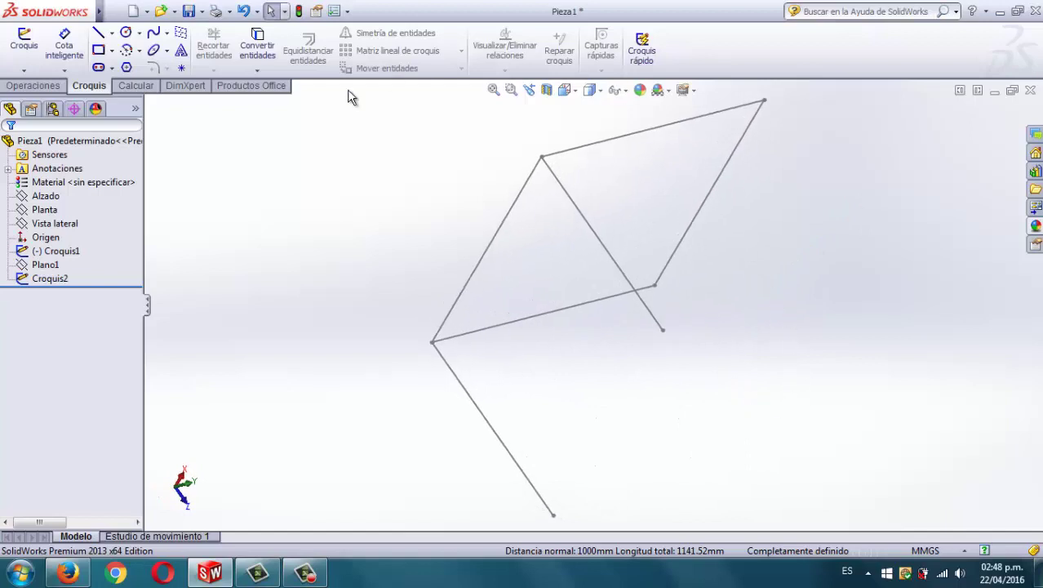
Step: Create Plano2 parallel to Planta through a corner vertex of Croquis1
left_click(35, 85)
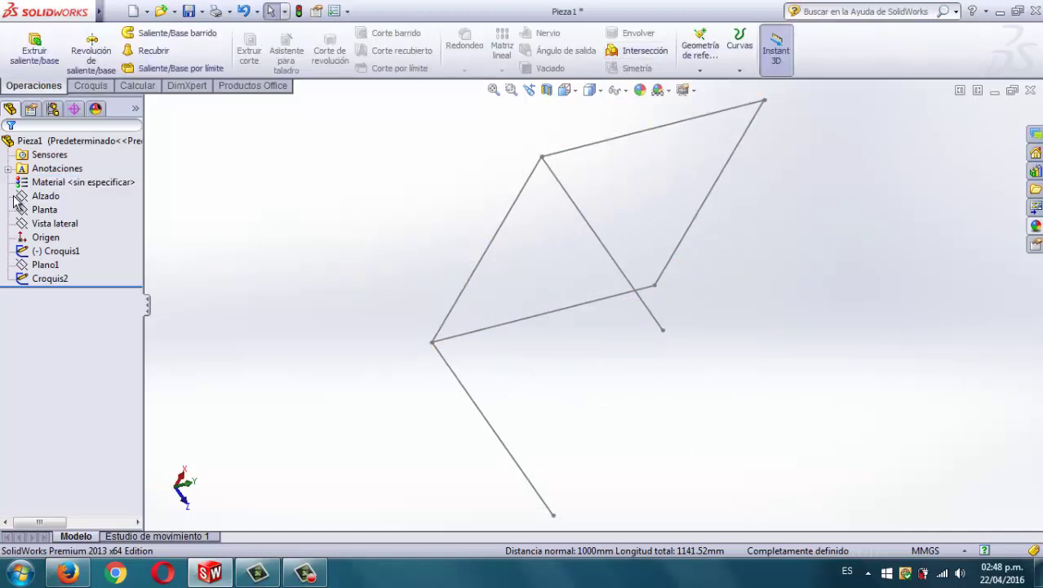
left_click(35, 225)
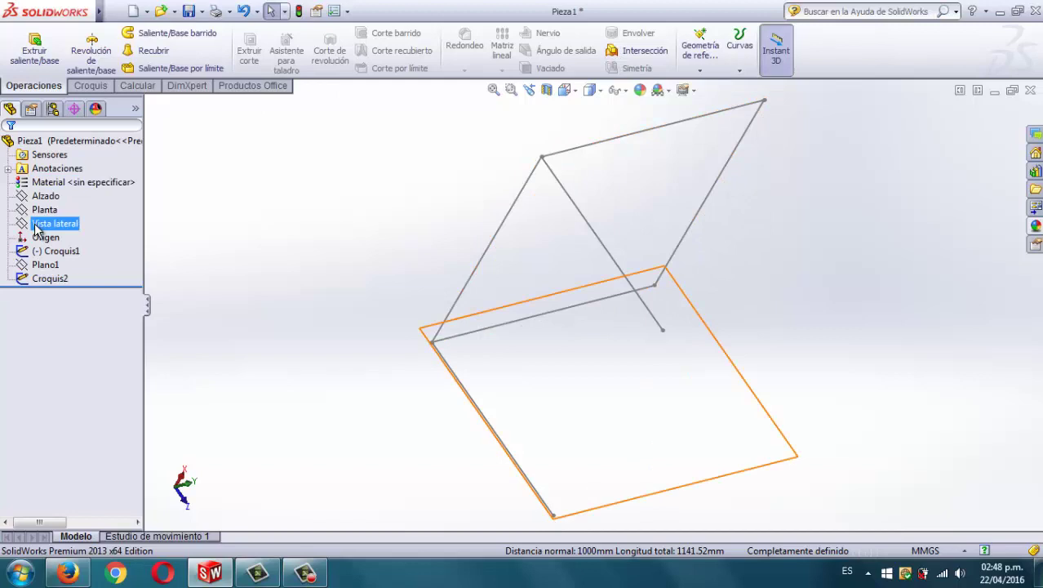
left_click(41, 213)
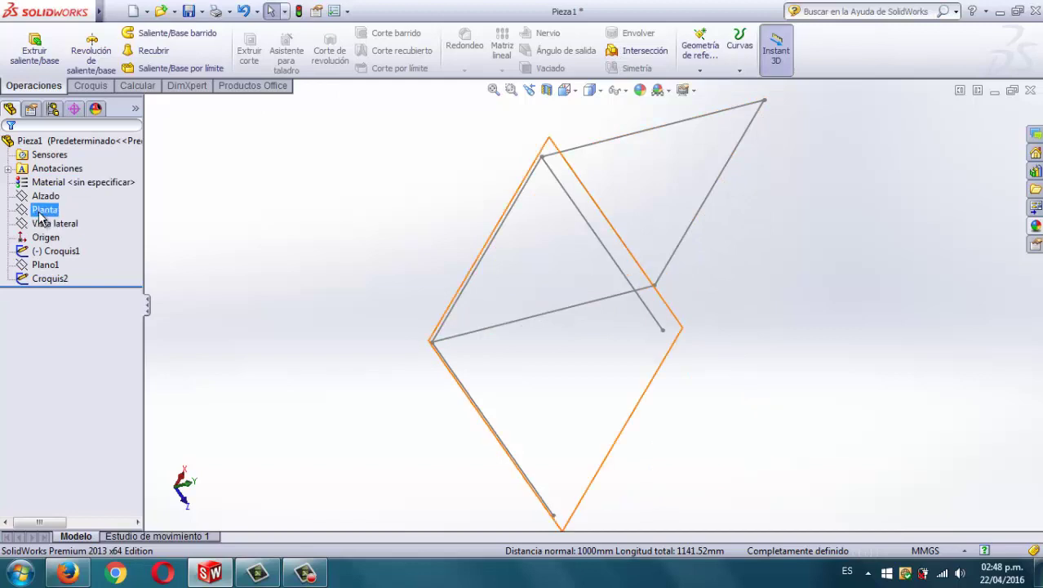
left_click(41, 214)
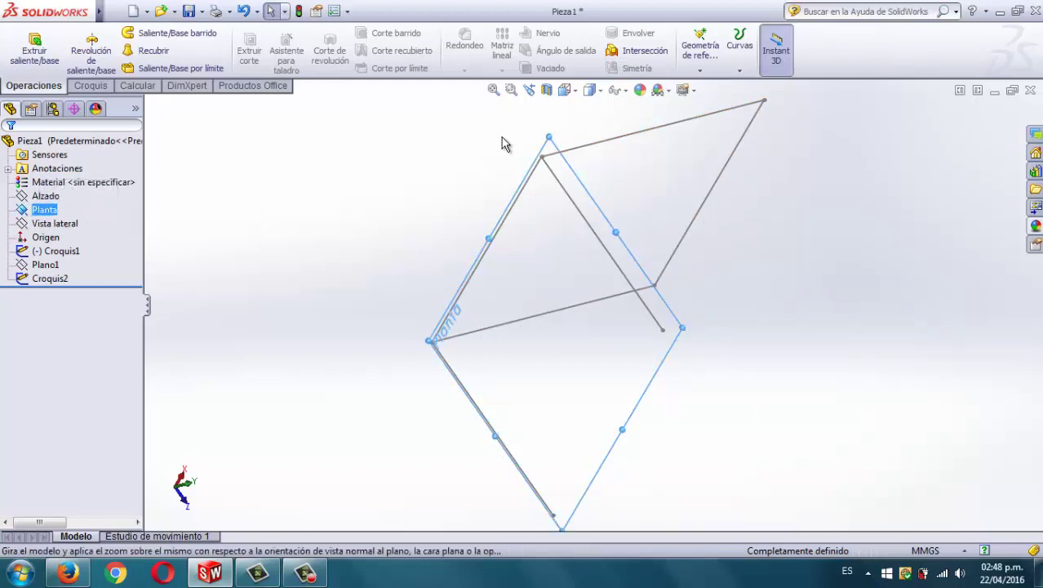
left_click(704, 68)
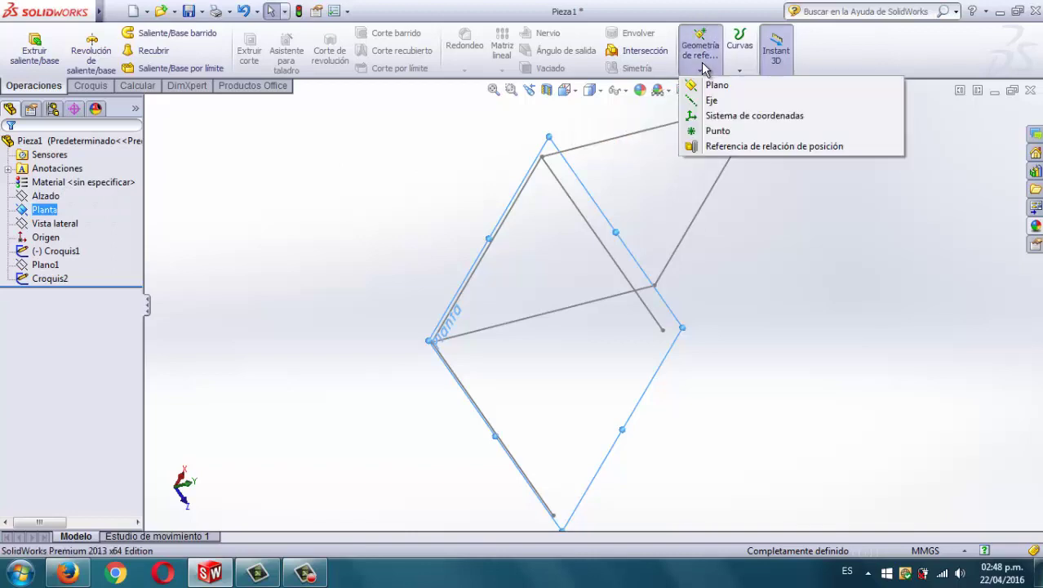
left_click(715, 86)
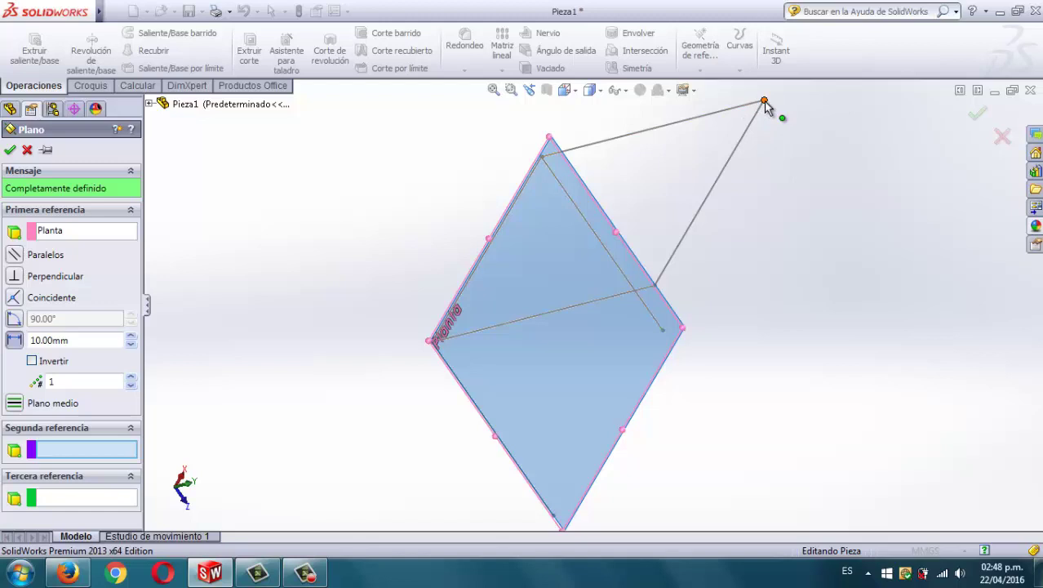
middle_click_drag(749, 215, 742, 266)
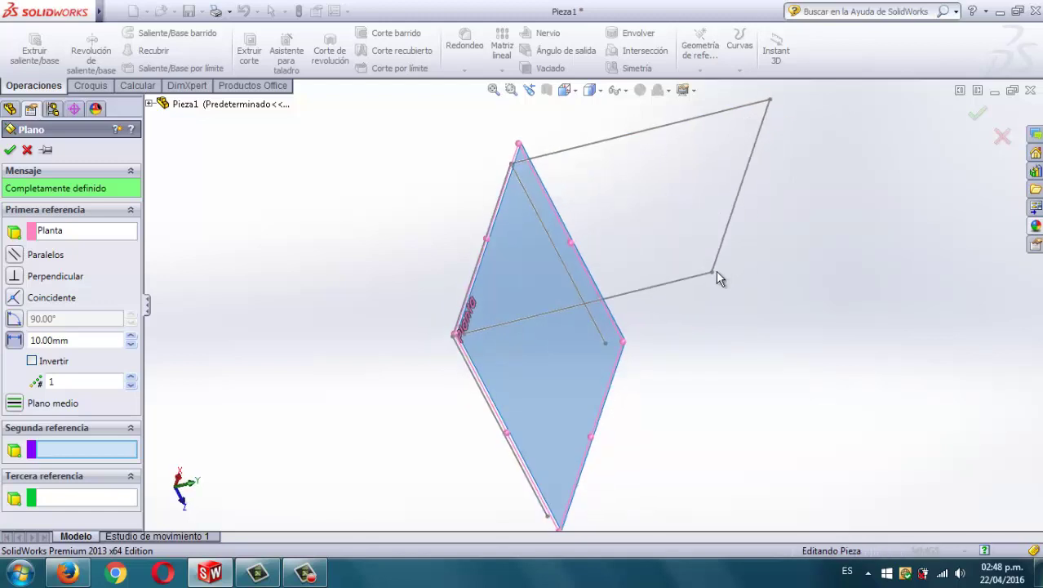
left_click(712, 275)
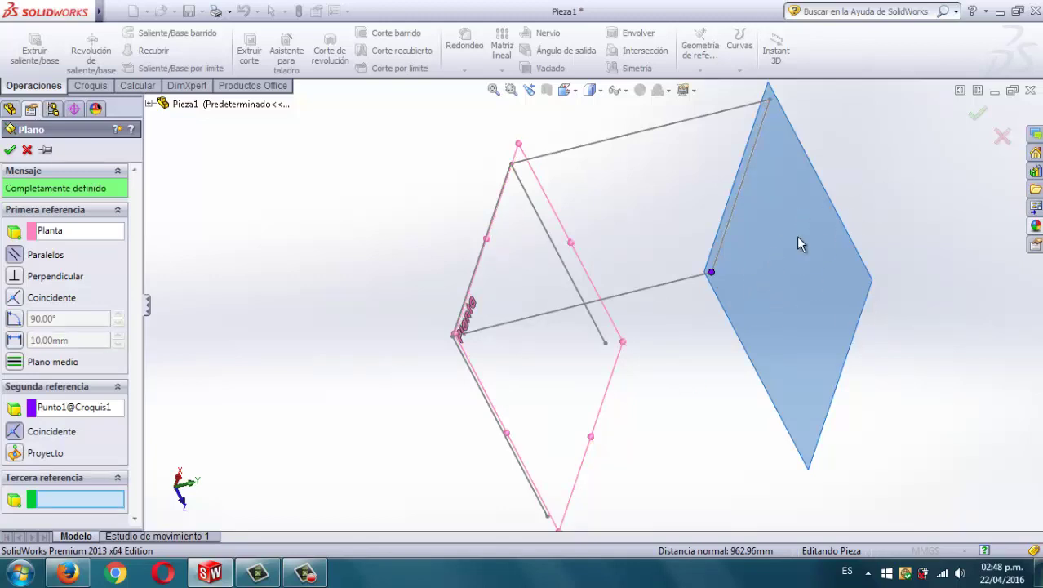
left_click(977, 117)
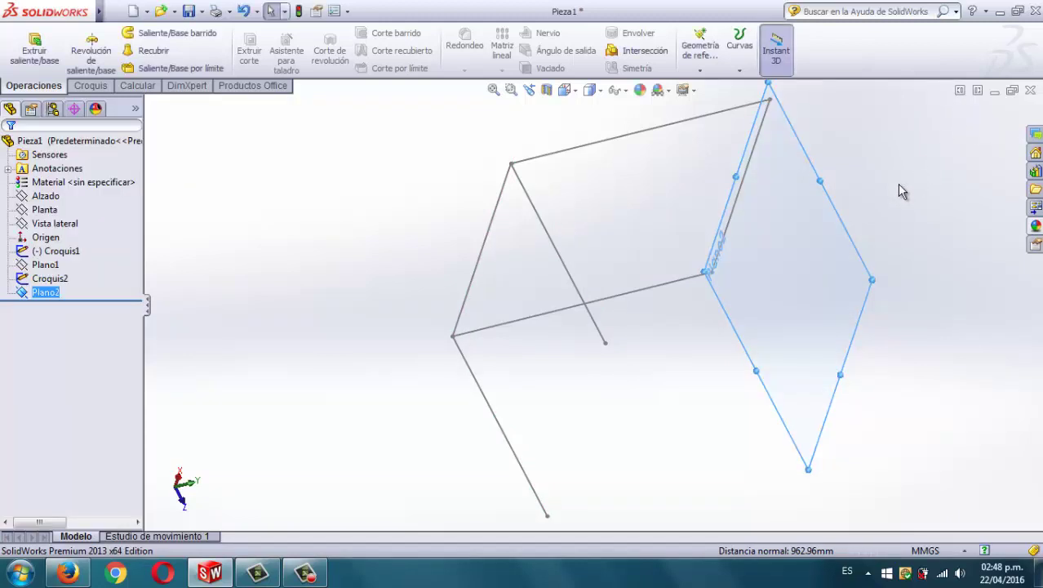
mouse_move(897, 183)
middle_mouse_down()
mouse_move(885, 180)
mouse_move(824, 250)
mouse_move(815, 298)
mouse_move(787, 326)
mouse_move(617, 345)
middle_mouse_up()
Step: Sketch two short lines on Plano2, one from the front frame corner and one from the back
scroll(617, 345, "down", 2)
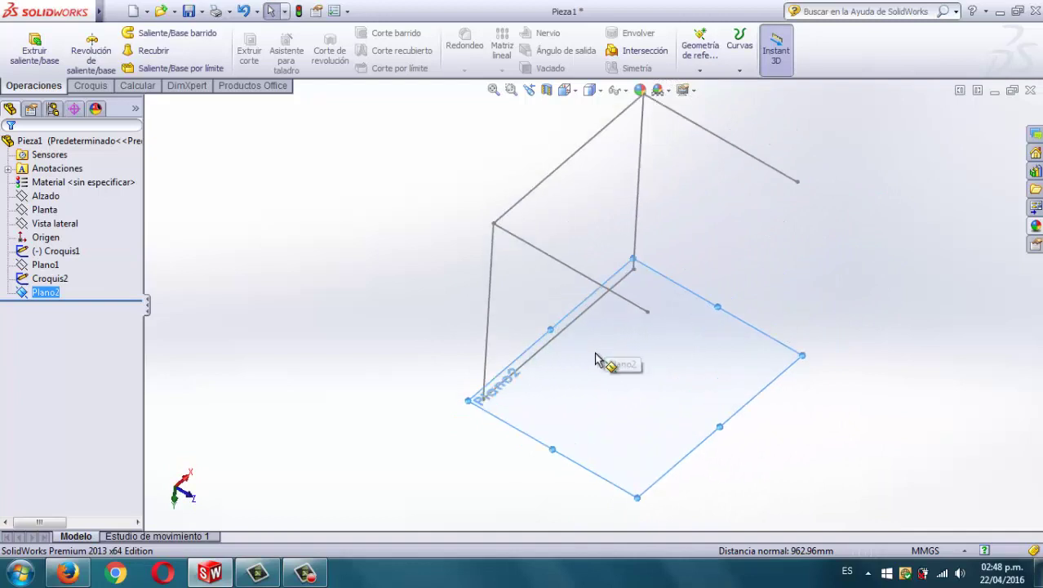
scroll(571, 339, "down", 3)
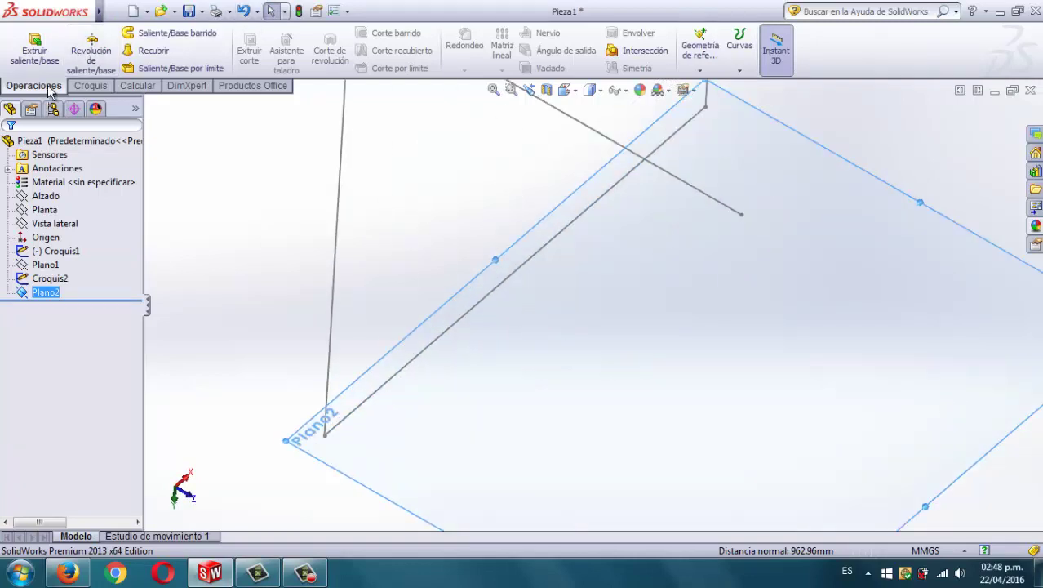
left_click(89, 85)
left_click(98, 36)
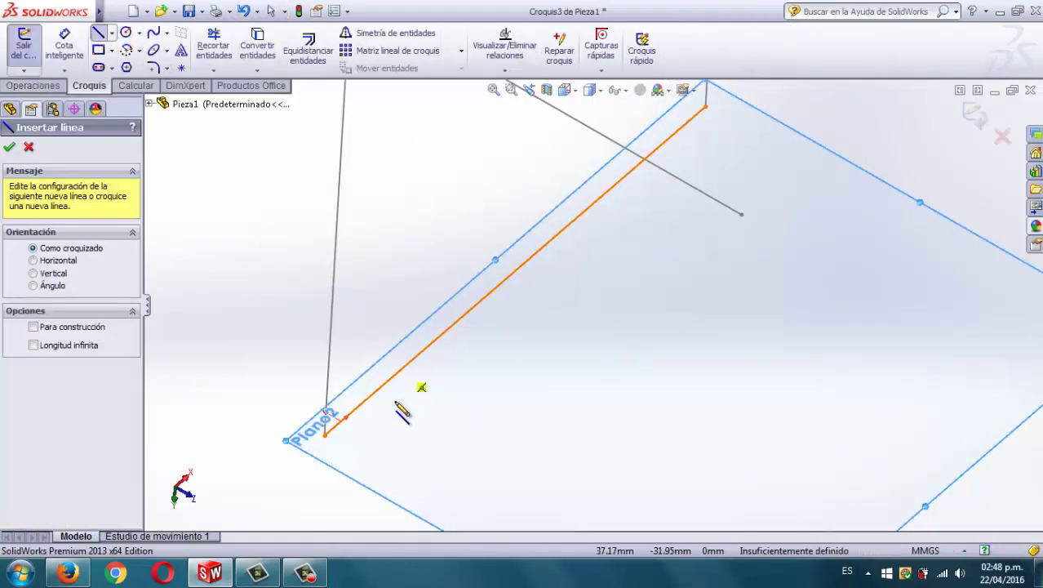
left_click(325, 433)
left_click(409, 483)
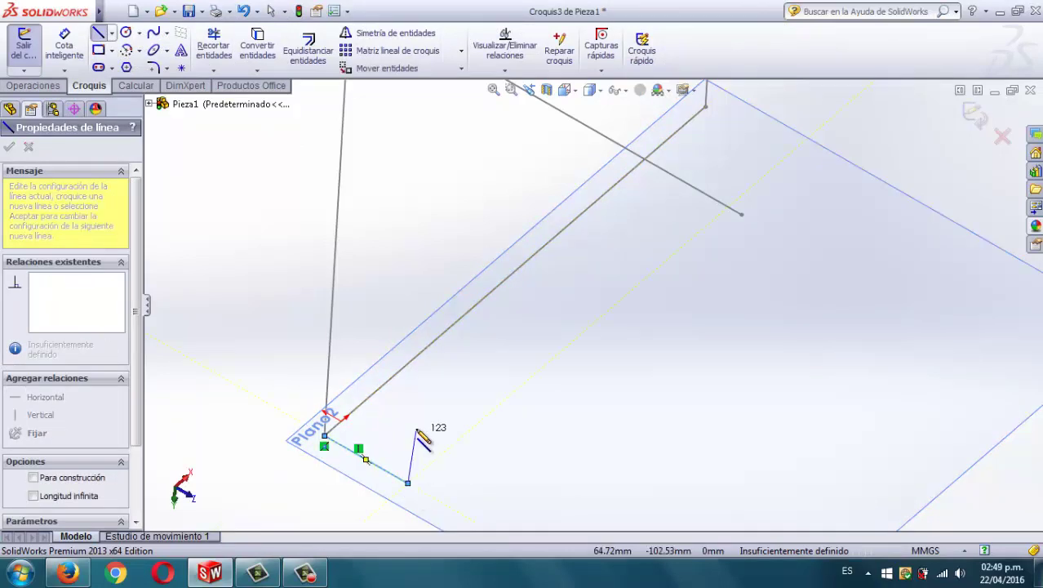
key("Escape")
left_click(98, 32)
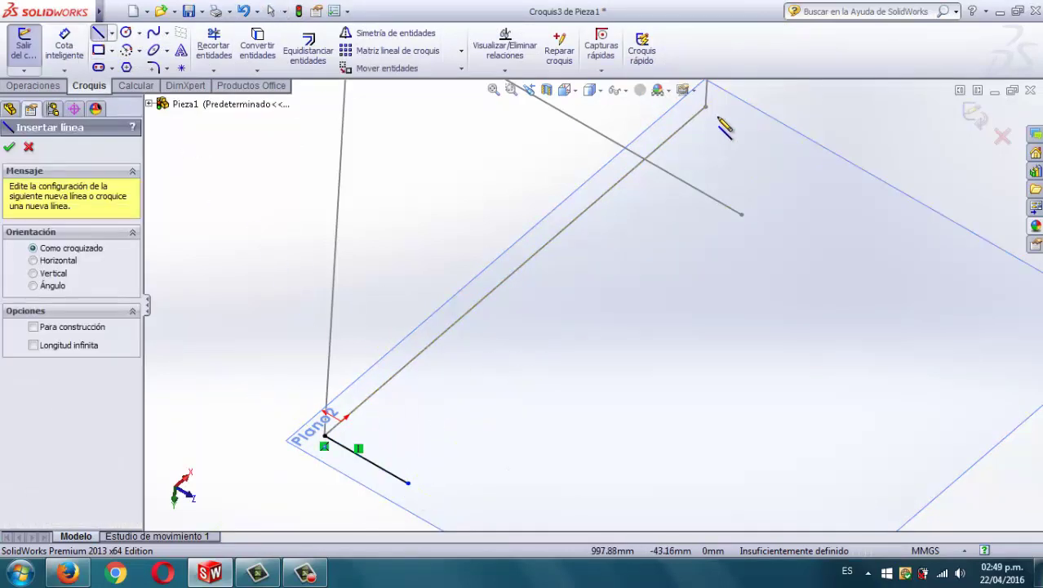
left_click(706, 107)
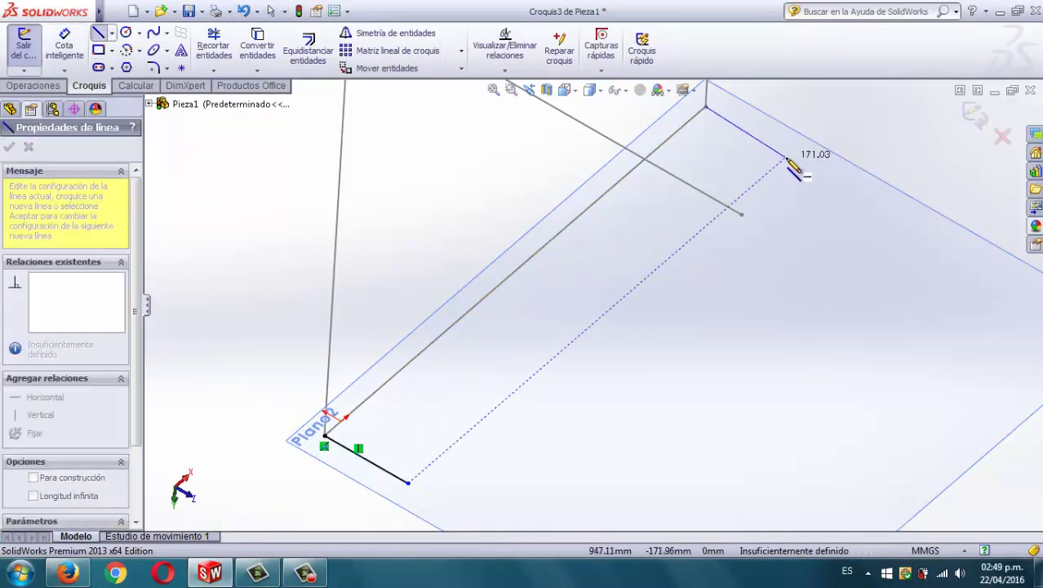
left_click(790, 158)
key("Escape")
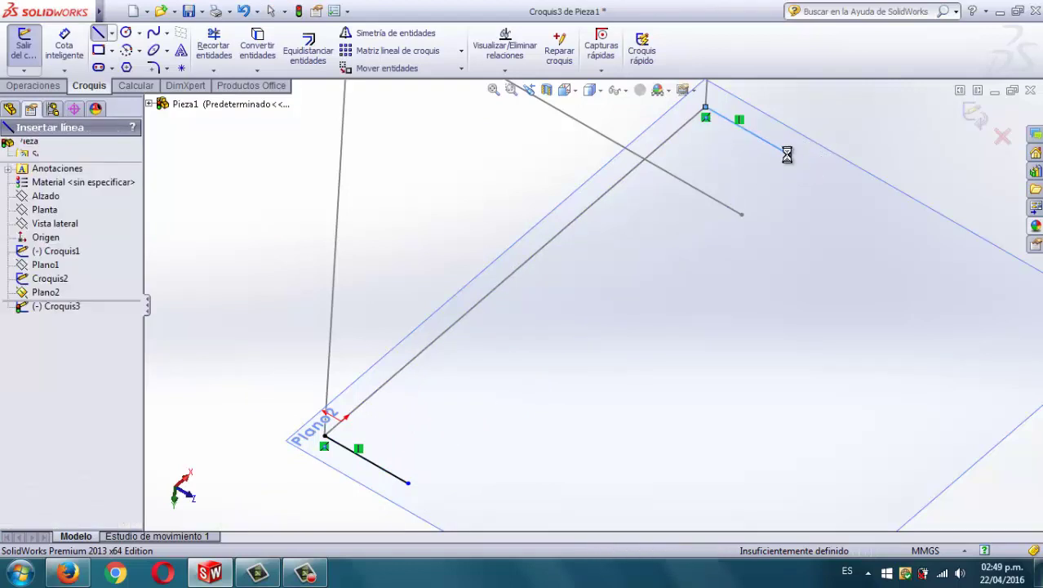
middle_click_drag(736, 310, 669, 261)
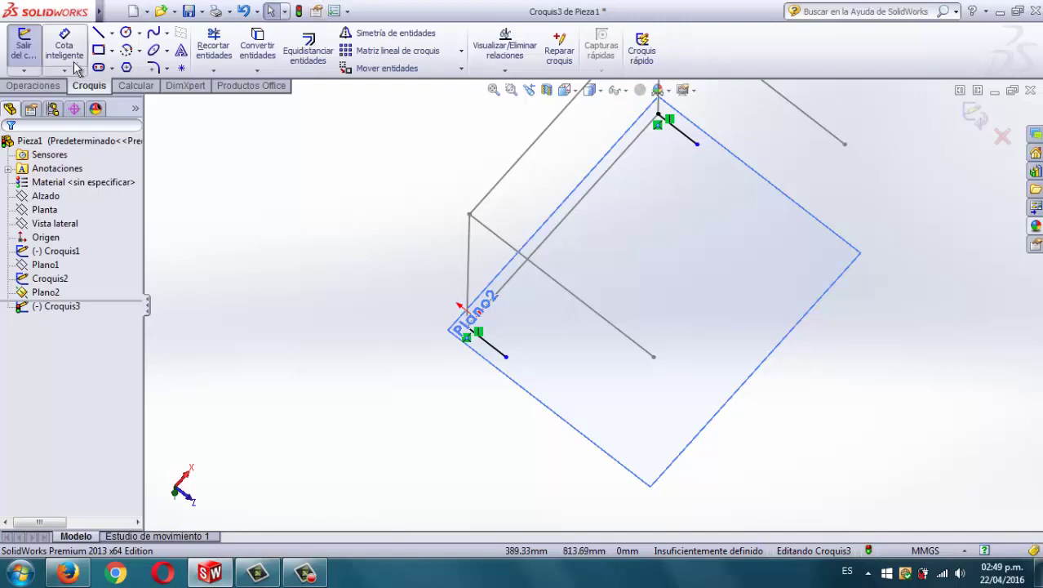
Step: Make the two short lines in the Plano2 sketch equal in length
left_click(497, 356)
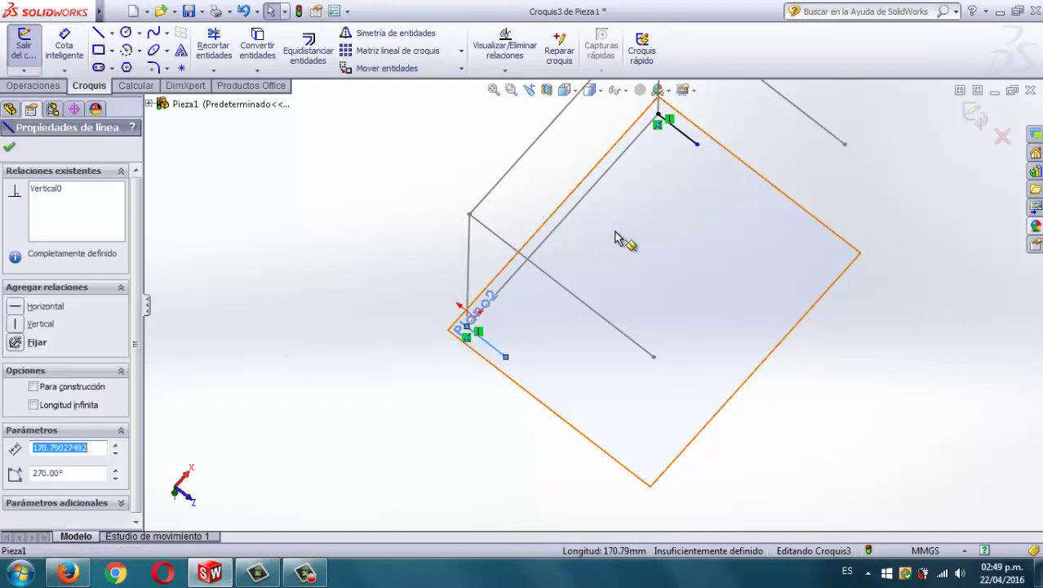
left_click(687, 141, "ctrl")
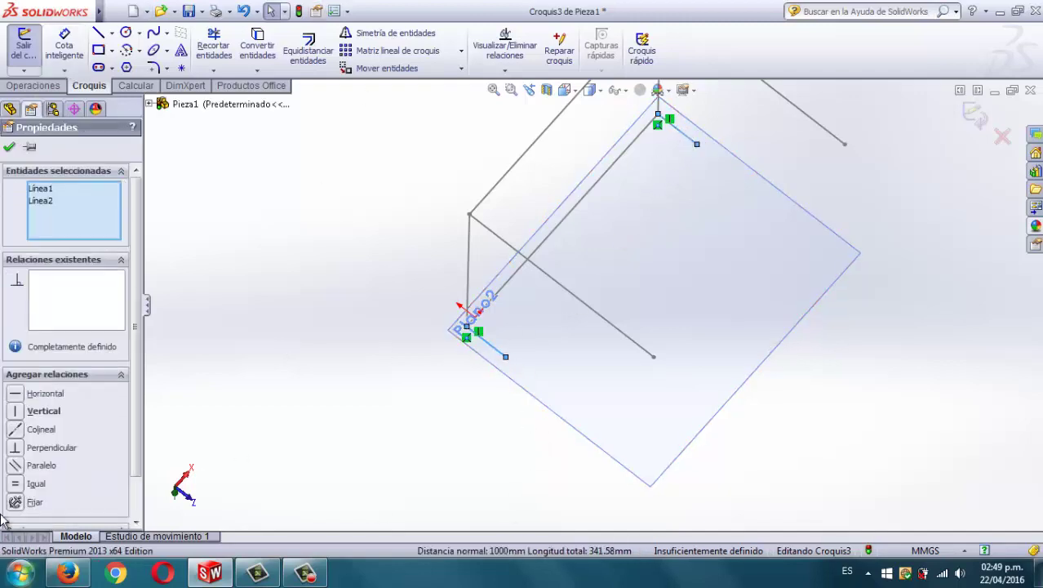
left_click(35, 484)
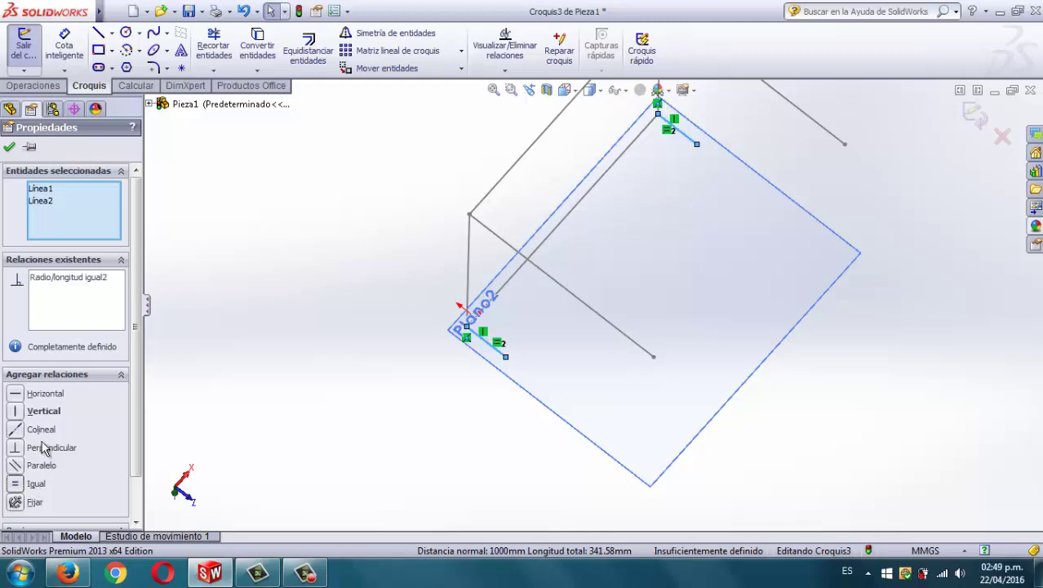
Step: Dimension the short line to 0.8 m (800 mm), fully defining the sketch
left_click(285, 295)
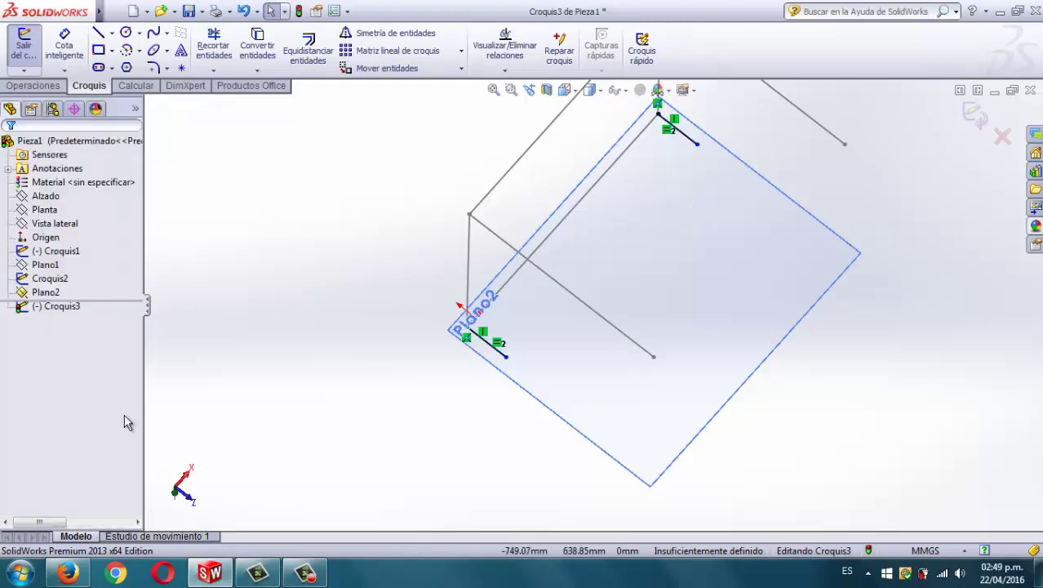
left_click(63, 45)
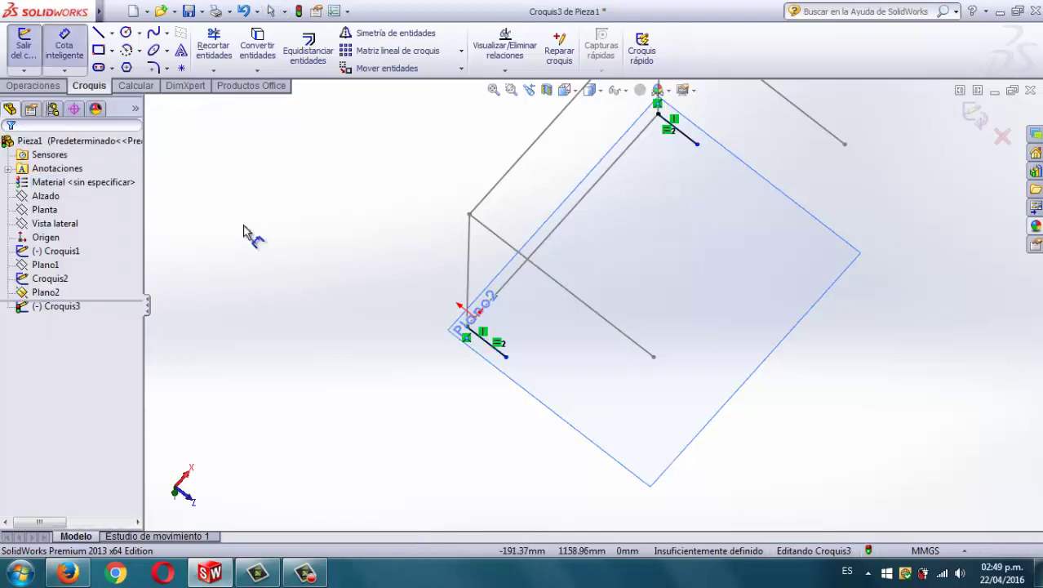
left_click(493, 351)
left_click(422, 423)
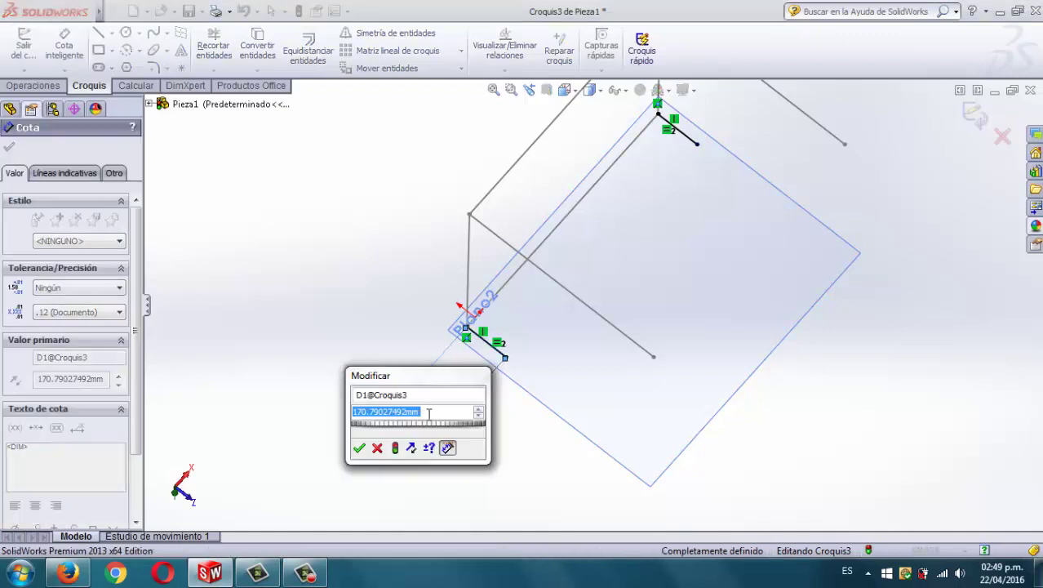
type("0.8")
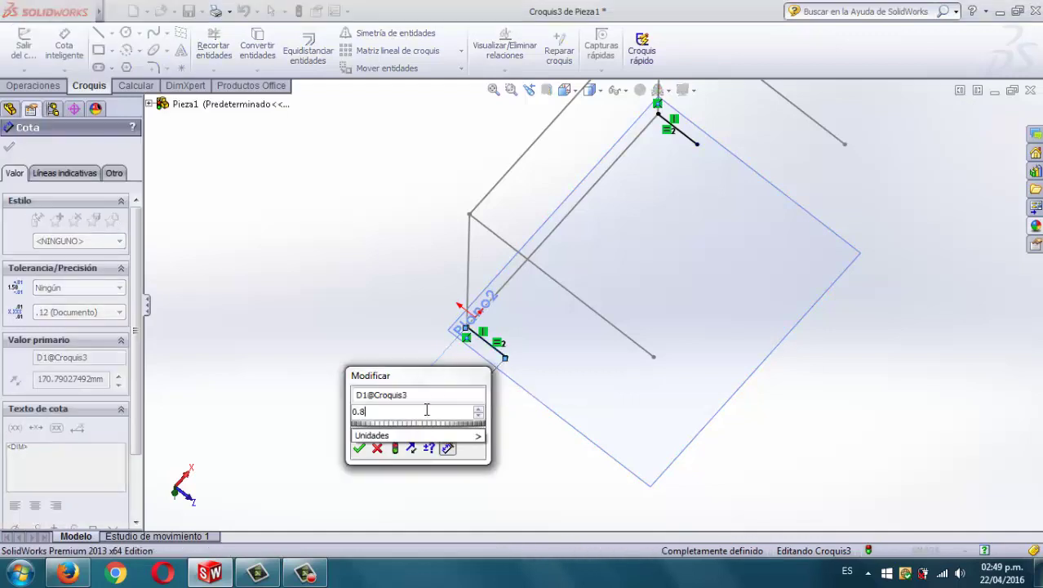
type("m")
key("Return")
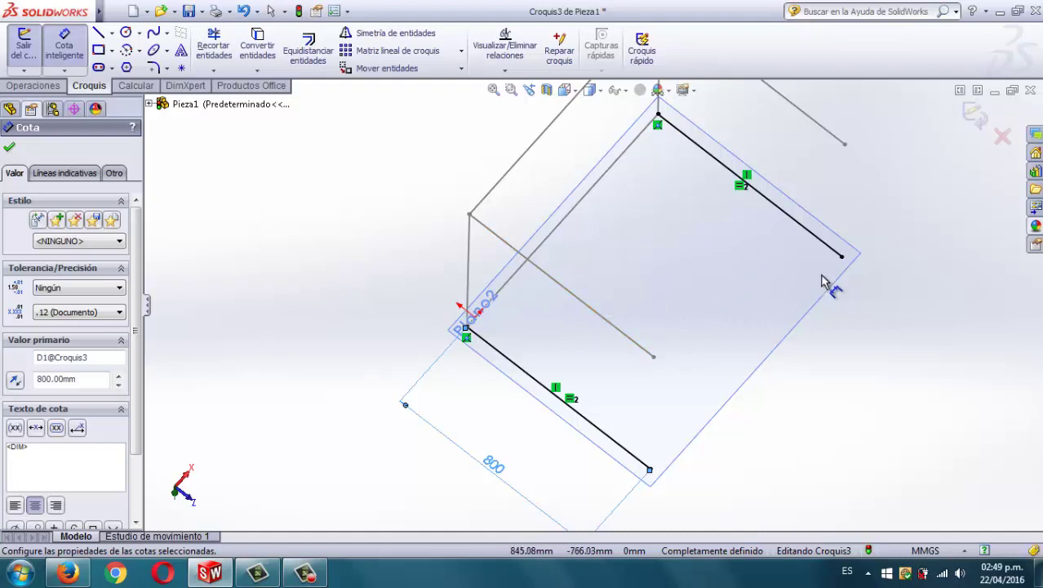
left_click(10, 149)
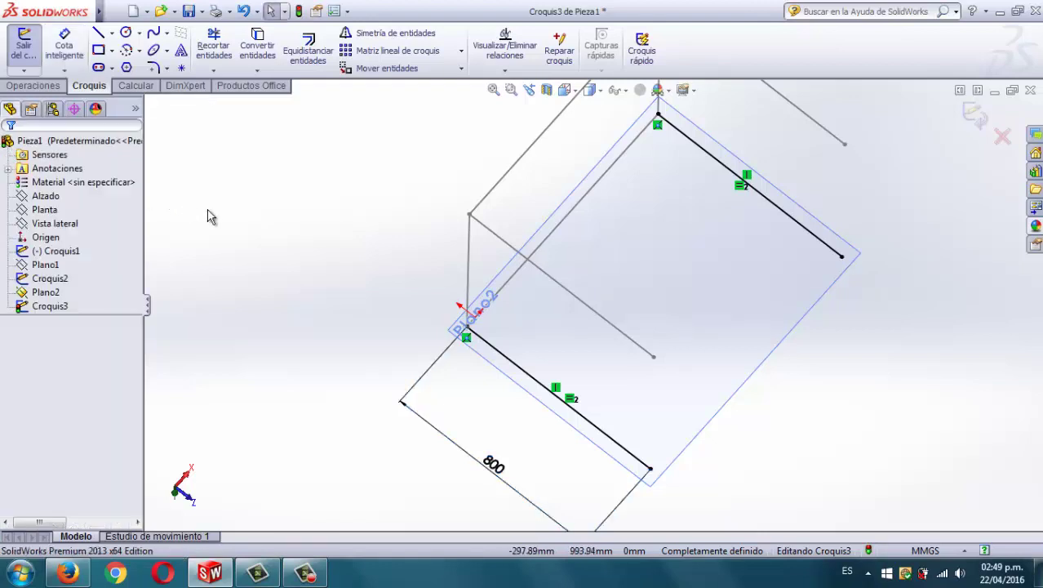
Step: Exit the Croquis3 leg sketch and hide Plano2
left_click(980, 120)
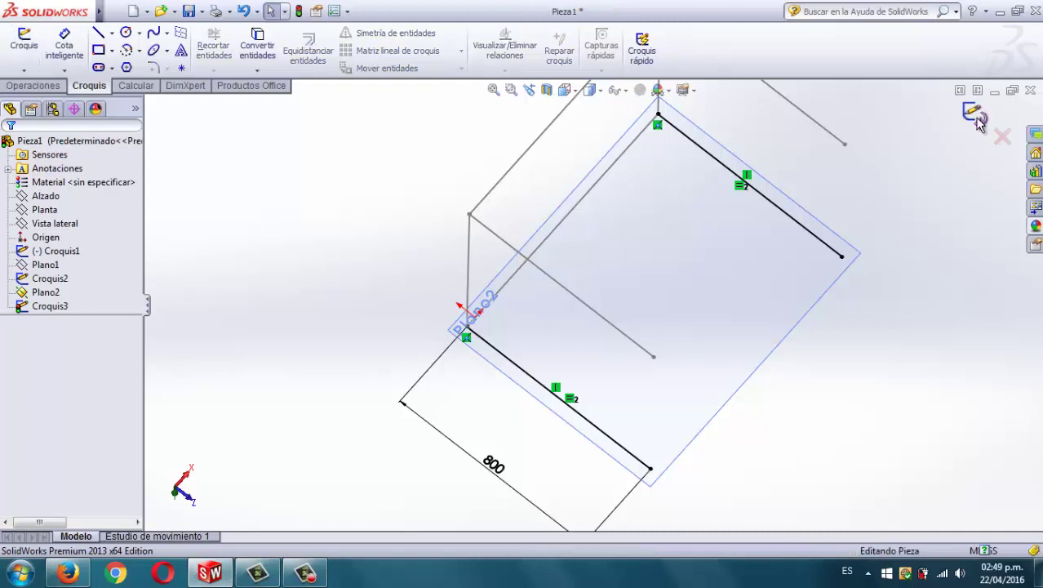
right_click(591, 186)
left_click(629, 156)
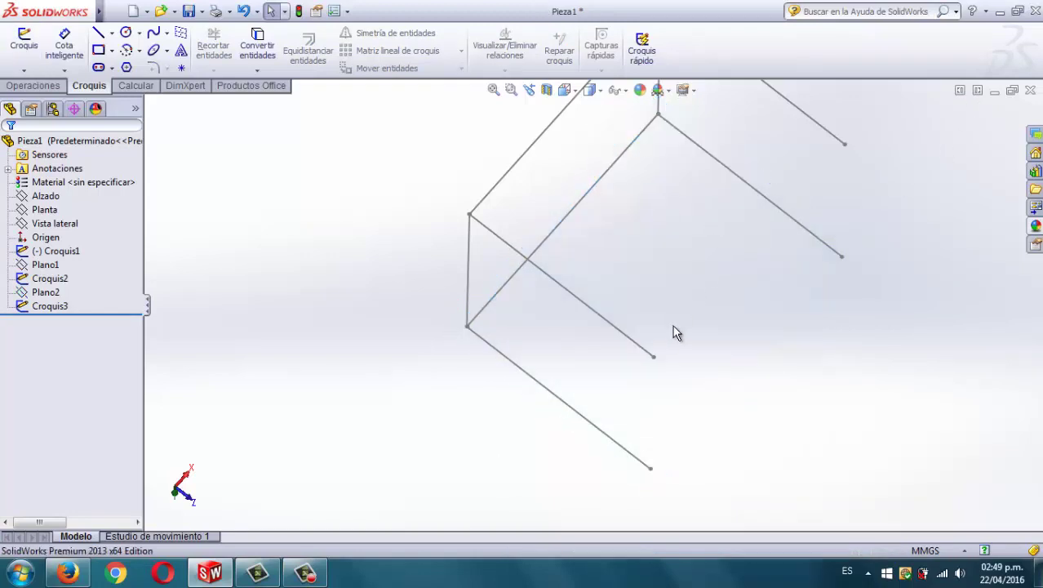
Step: Orbit, pan and zoom to frame the wireframe table
mouse_move(674, 330)
middle_mouse_down()
mouse_move(691, 338)
mouse_move(705, 296)
mouse_move(687, 263)
mouse_move(675, 295)
middle_mouse_up()
key("Escape")
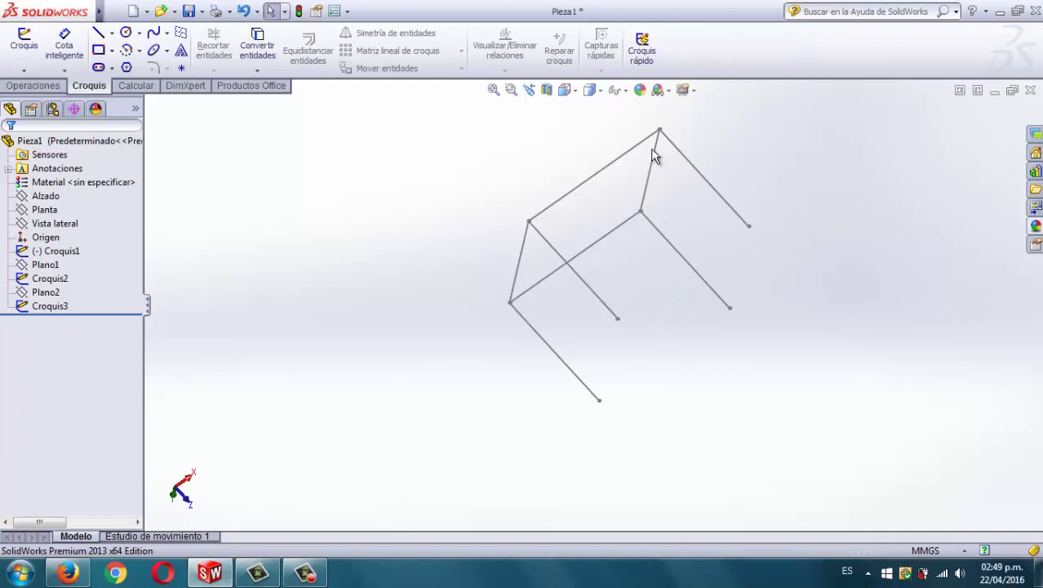
middle_click_drag(656, 155, 641, 195, "ctrl")
scroll(661, 273, "down", 2)
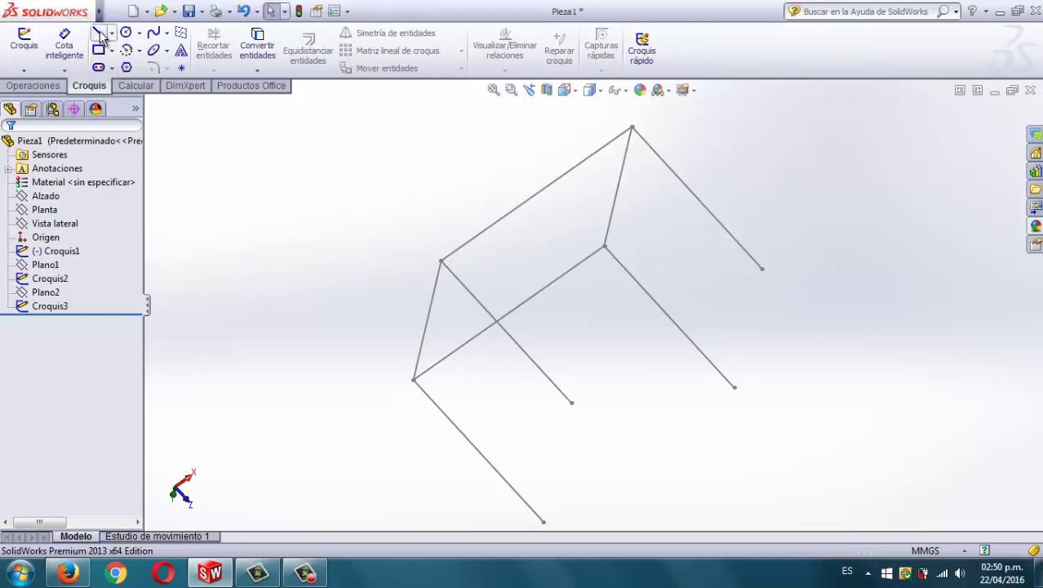
mouse_move(98, 11)
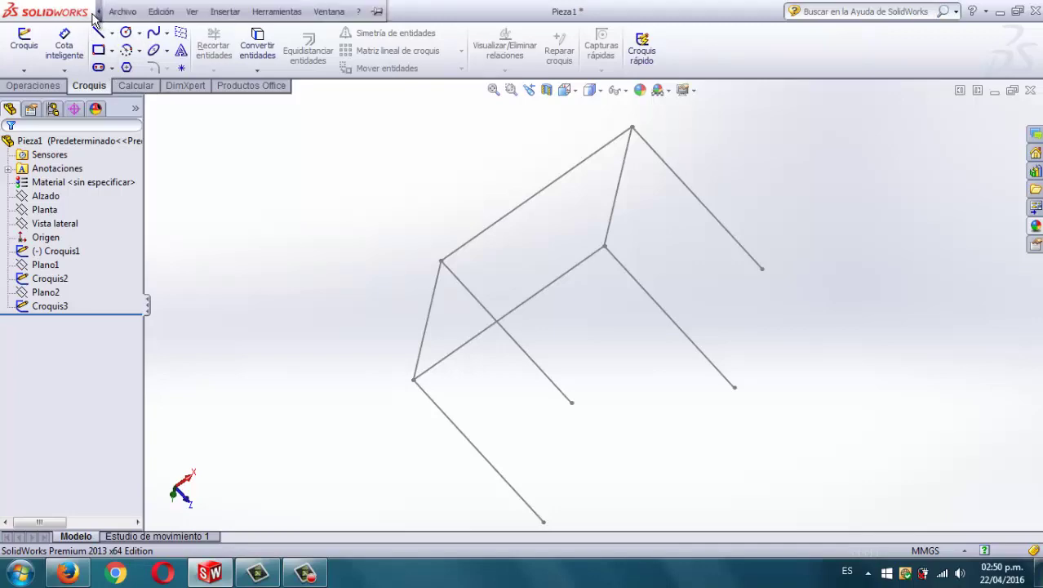
Step: Start a Miembro estructural feature from Insertar > Piezas soldadas
left_click(222, 10)
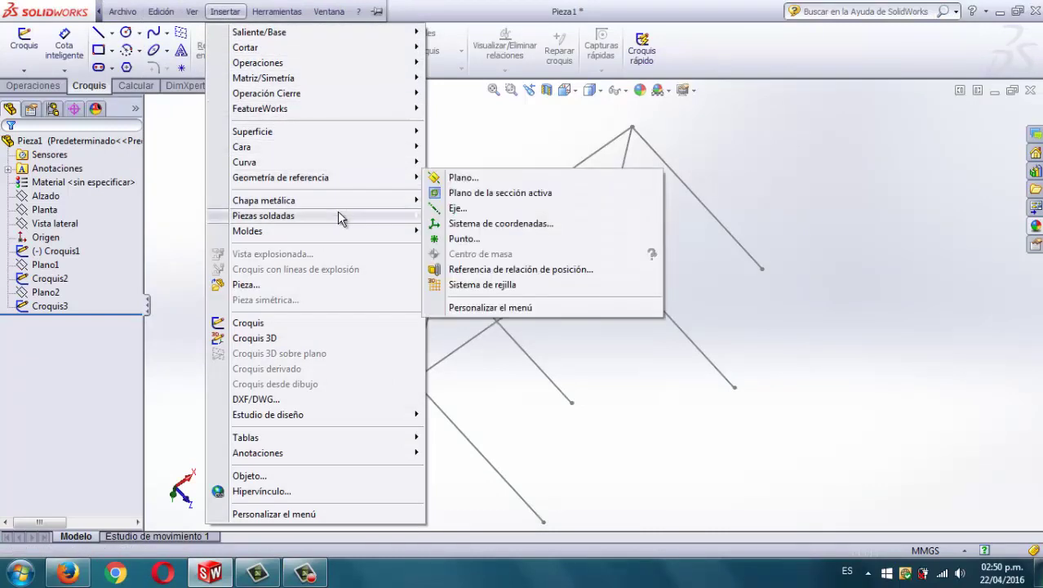
mouse_move(263, 215)
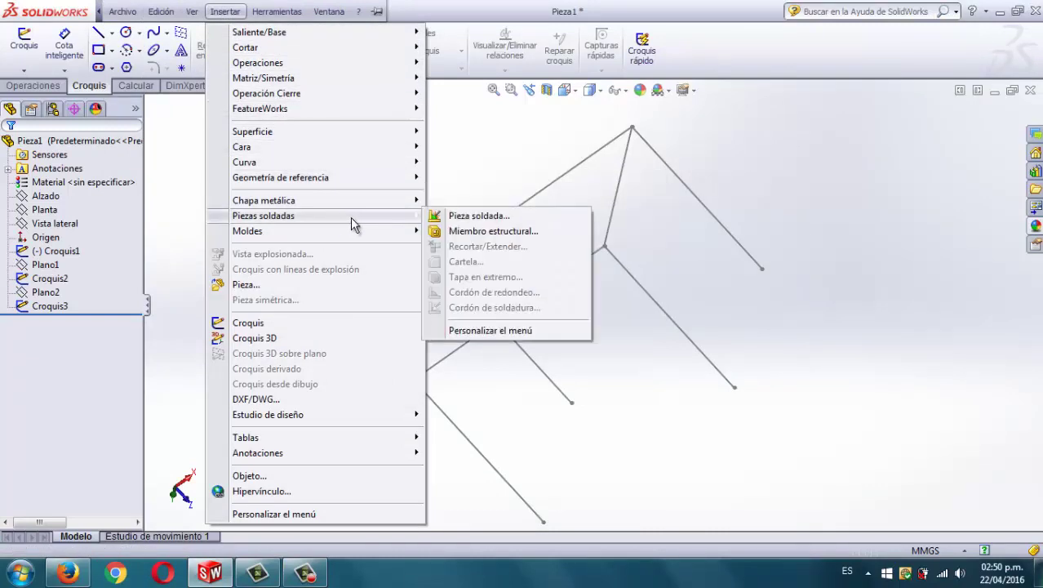
left_click(499, 232)
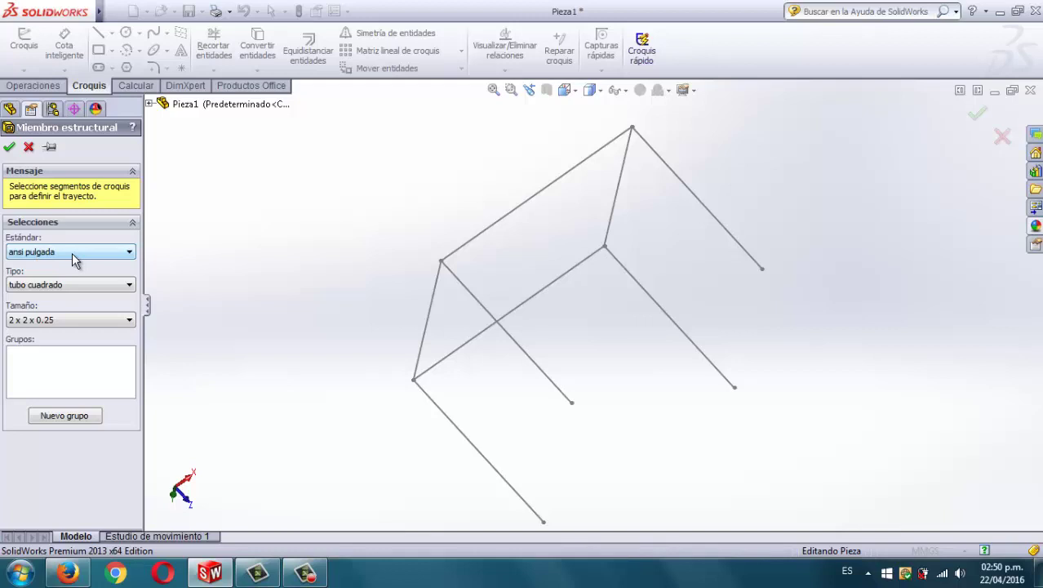
Step: Choose an ansi pulgada tubo cuadrado 4 x 4 x 0.25 profile, with the square's left edge as first path
left_click(75, 259)
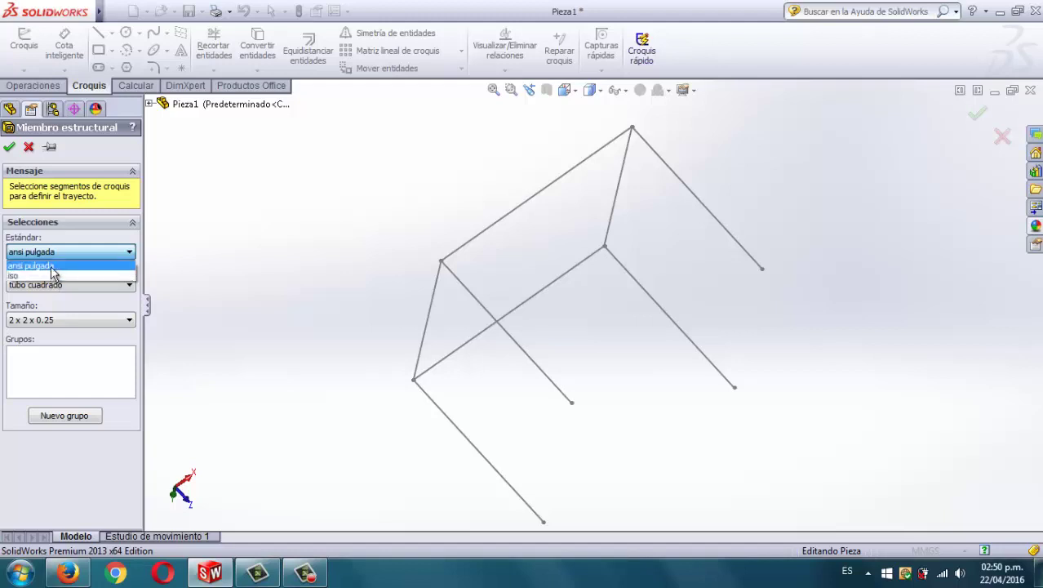
left_click(51, 266)
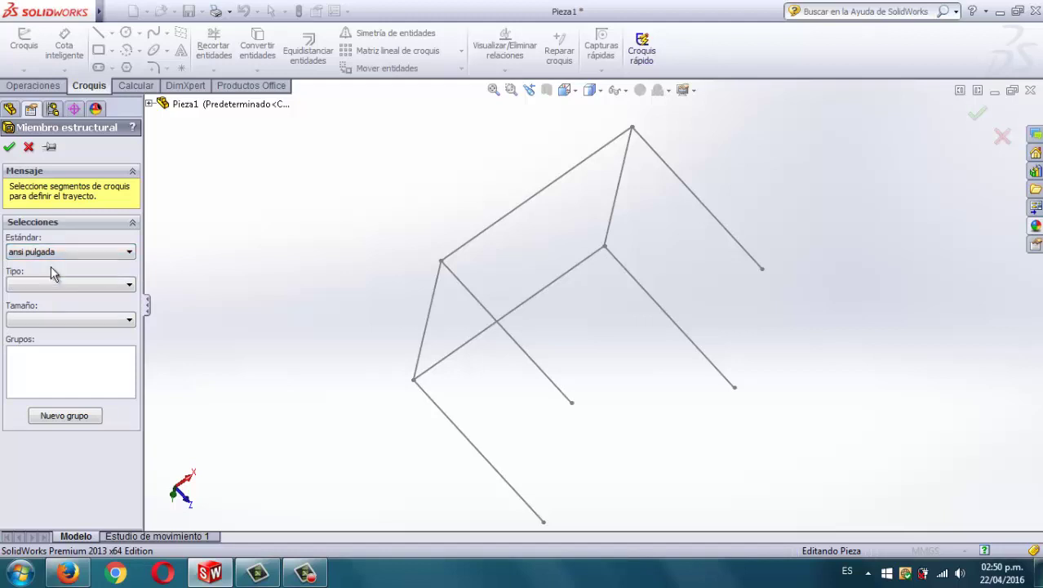
left_click(72, 284)
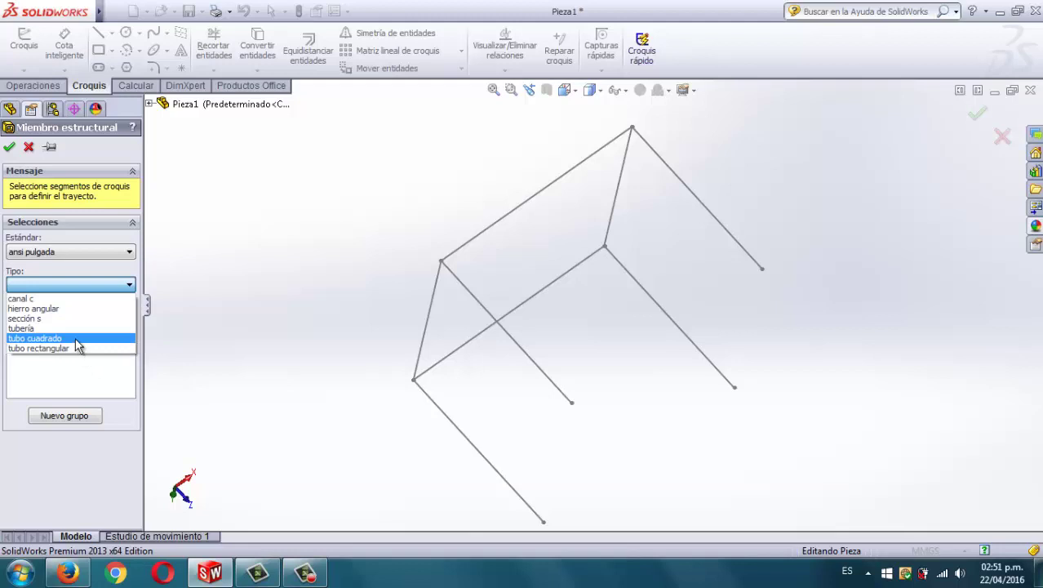
left_click(75, 339)
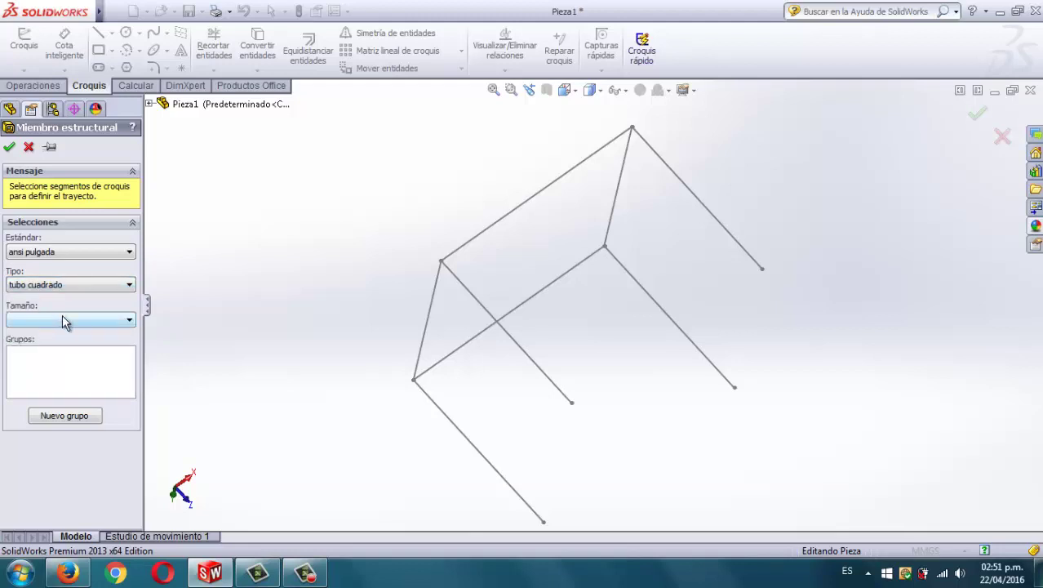
left_click(62, 318)
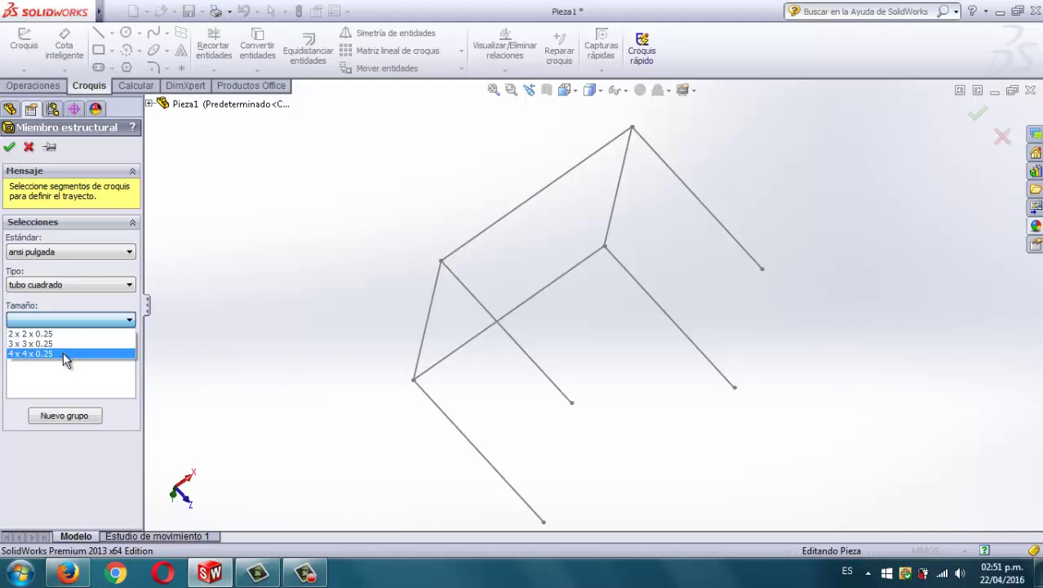
left_click(64, 354)
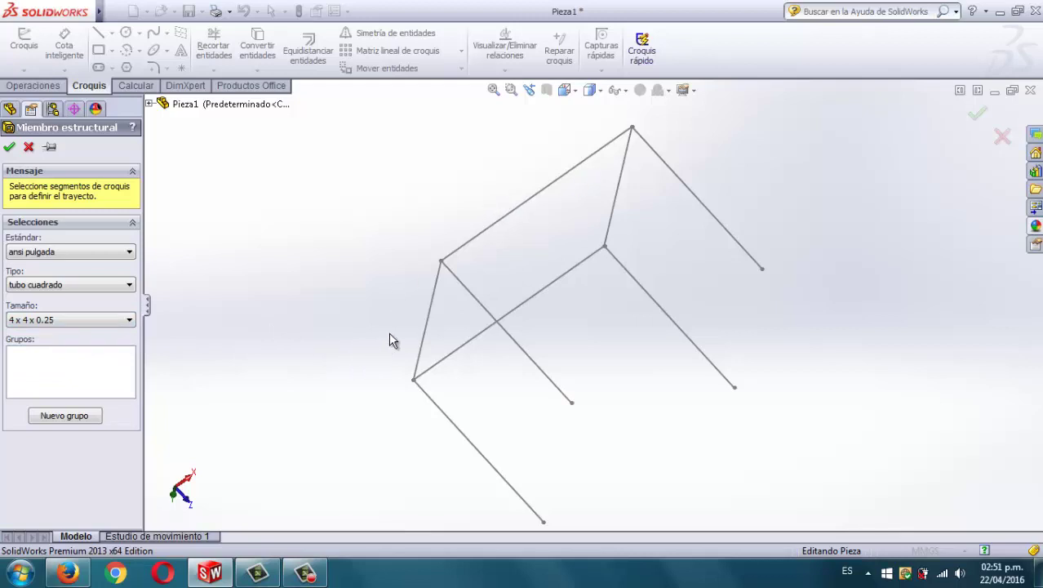
left_click(427, 331)
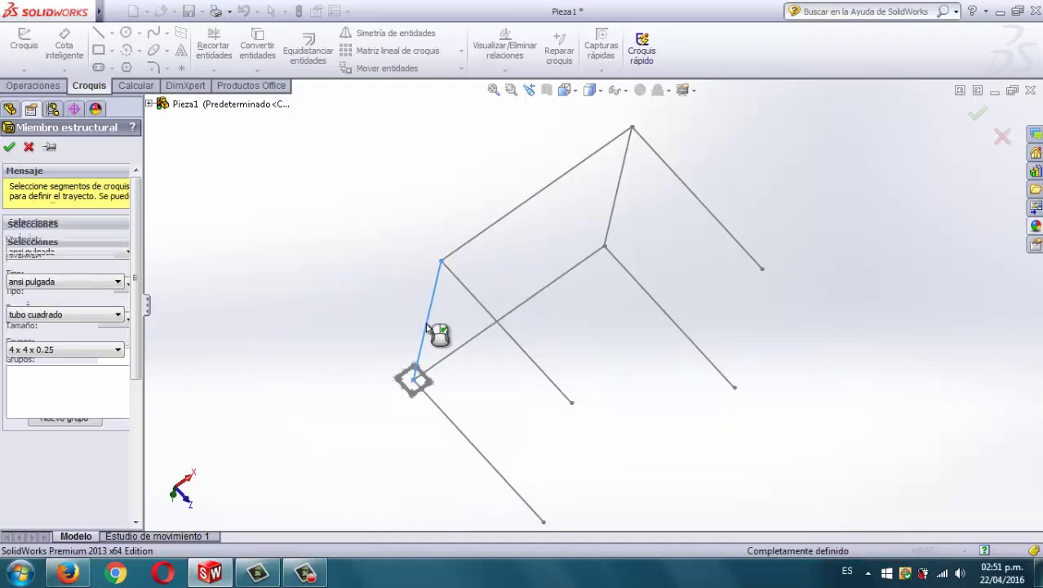
Step: Add the top, right and bottom edges of the square to the path, then start Grupo2
mouse_move(575, 361)
middle_mouse_down()
mouse_move(586, 368)
mouse_move(572, 434)
middle_mouse_up()
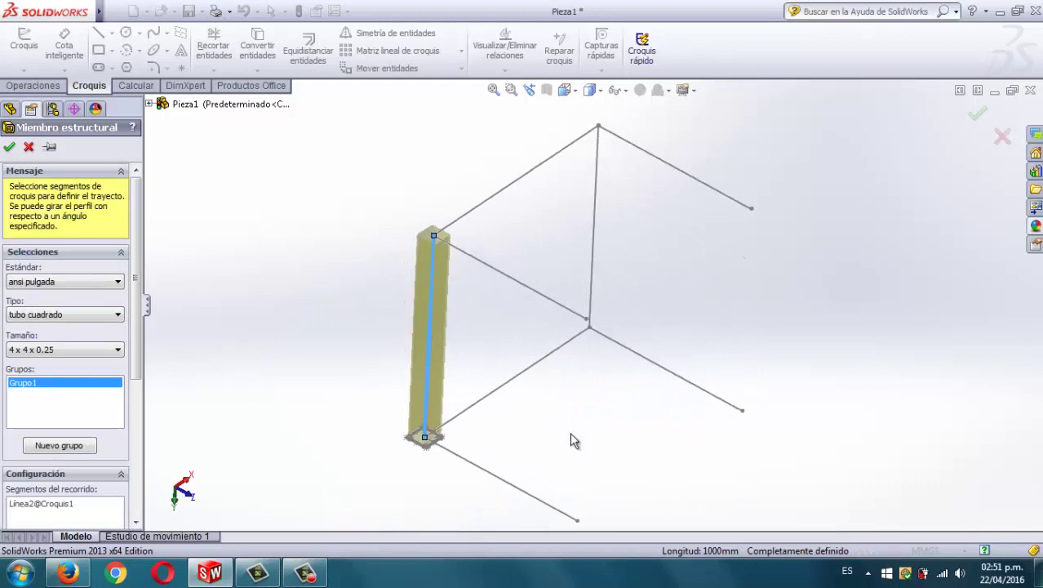
left_click(511, 185)
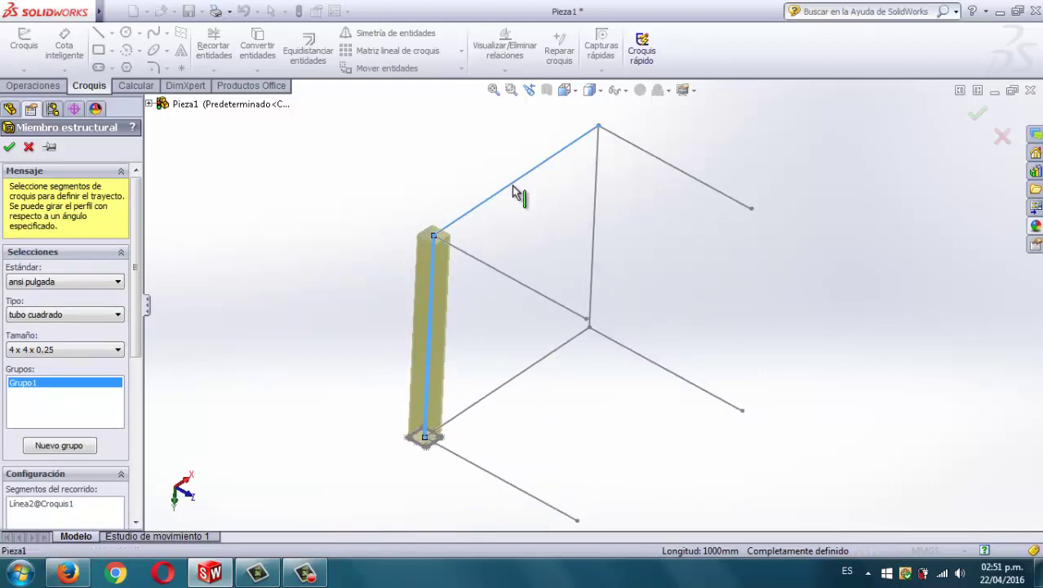
left_click(595, 214)
left_click(516, 377)
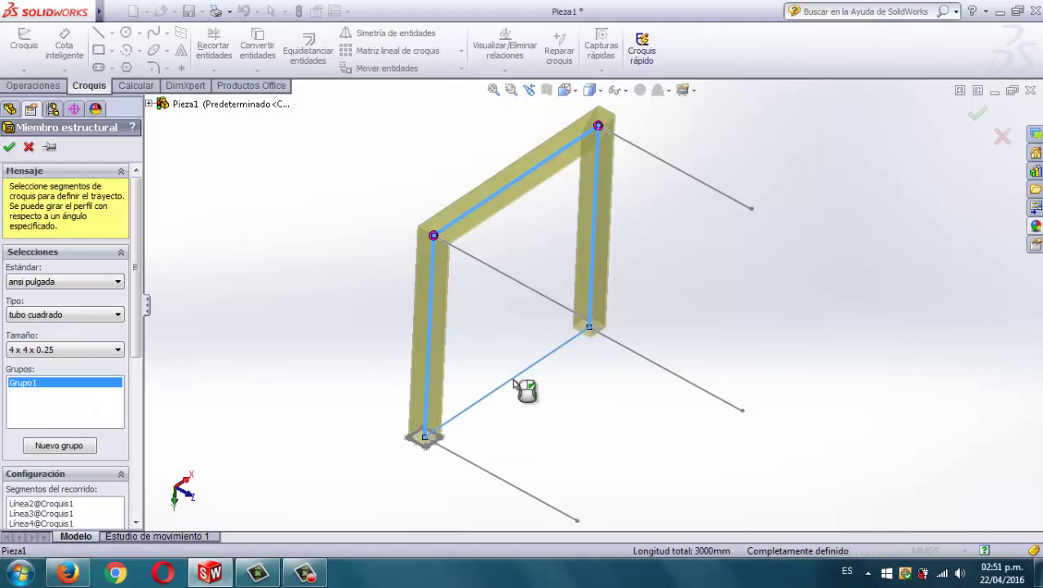
left_click(59, 445)
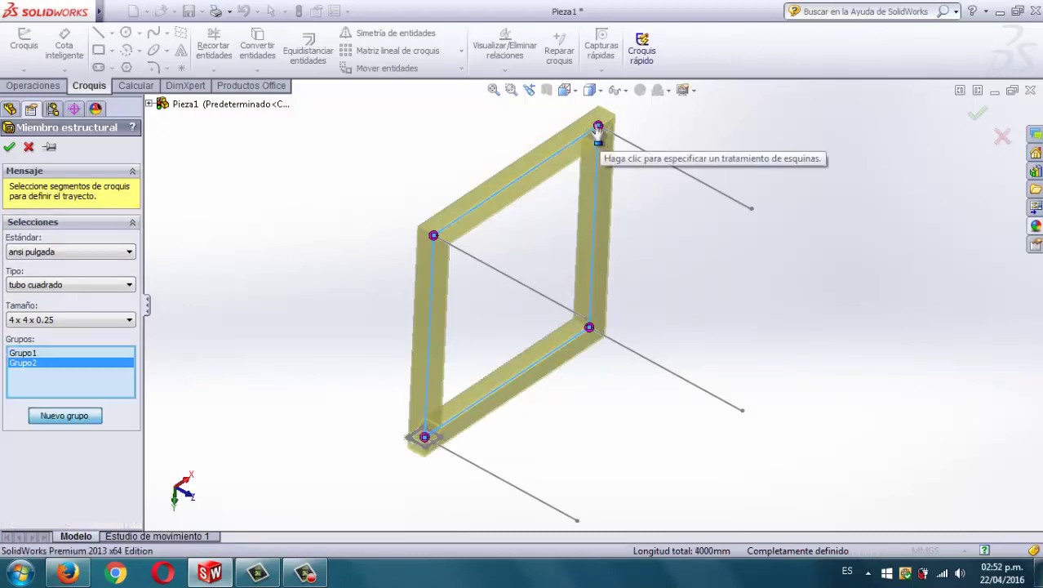
Step: Zoom and orbit to inspect a corner of the tube frame
scroll(584, 339, "down", 5)
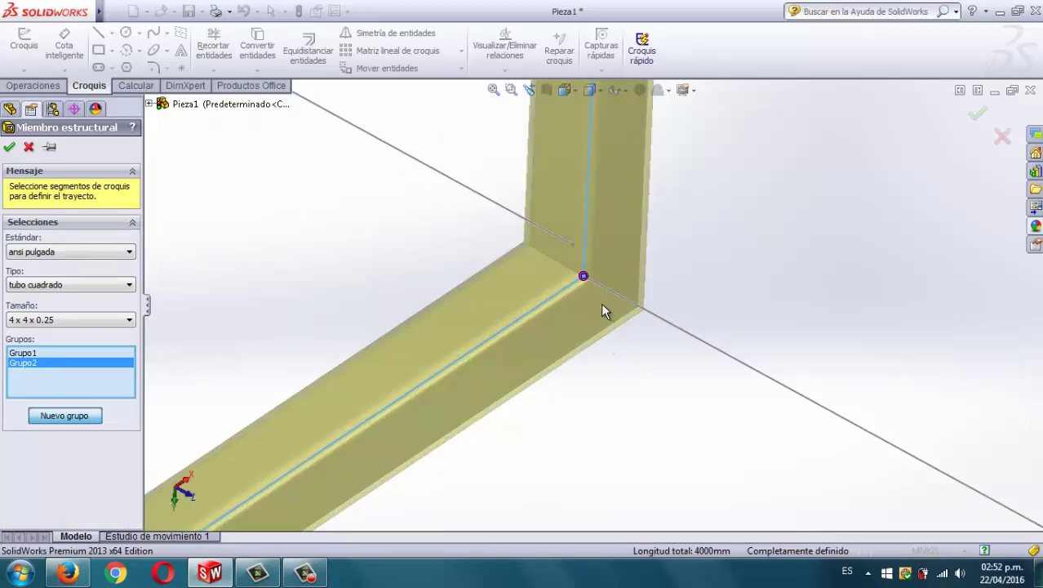
scroll(604, 311, "up", 5)
mouse_move(622, 303)
middle_mouse_down()
mouse_move(749, 282)
mouse_move(752, 304)
mouse_move(712, 268)
middle_mouse_up()
scroll(752, 304, "up", 5)
scroll(694, 221, "down", 5)
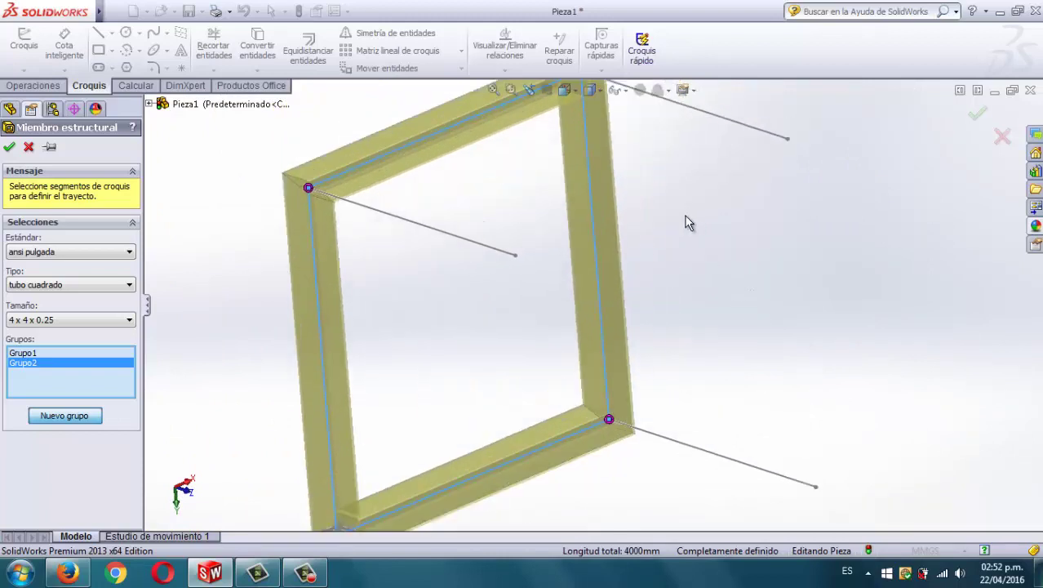
scroll(688, 222, "up", 3)
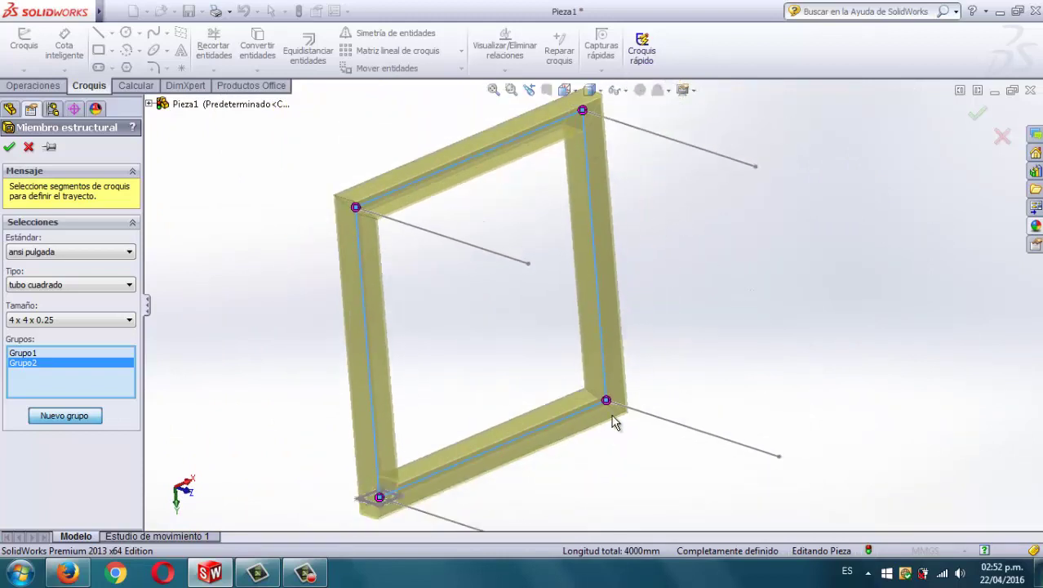
scroll(615, 422, "down", 3)
scroll(602, 391, "down", 2)
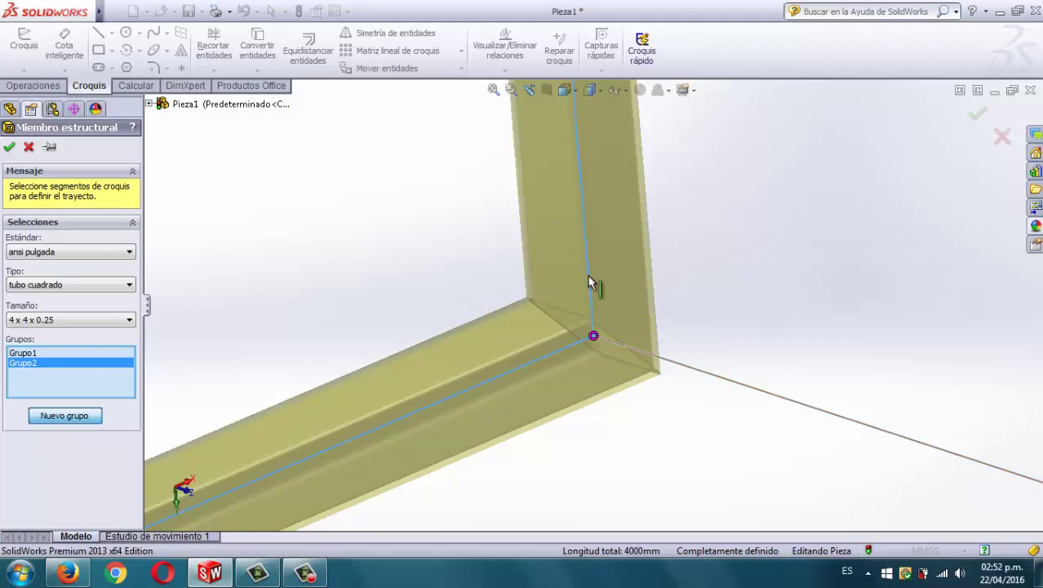
Step: Set the frame corners to End Miter with weld gaps off, after trying butt joints
left_click(594, 336)
left_click_drag(490, 180, 339, 137)
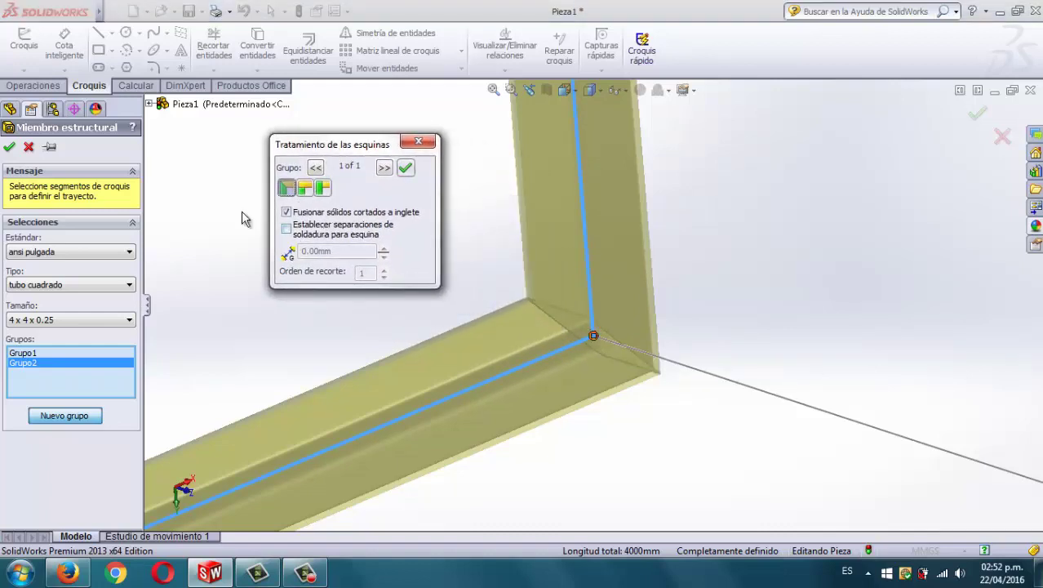
left_click(305, 190)
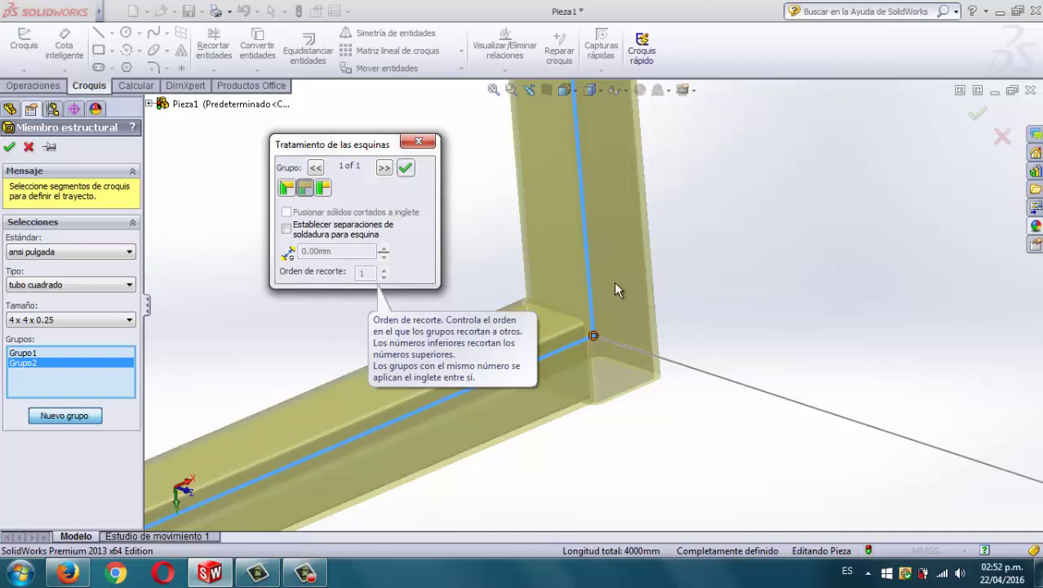
left_click(323, 189)
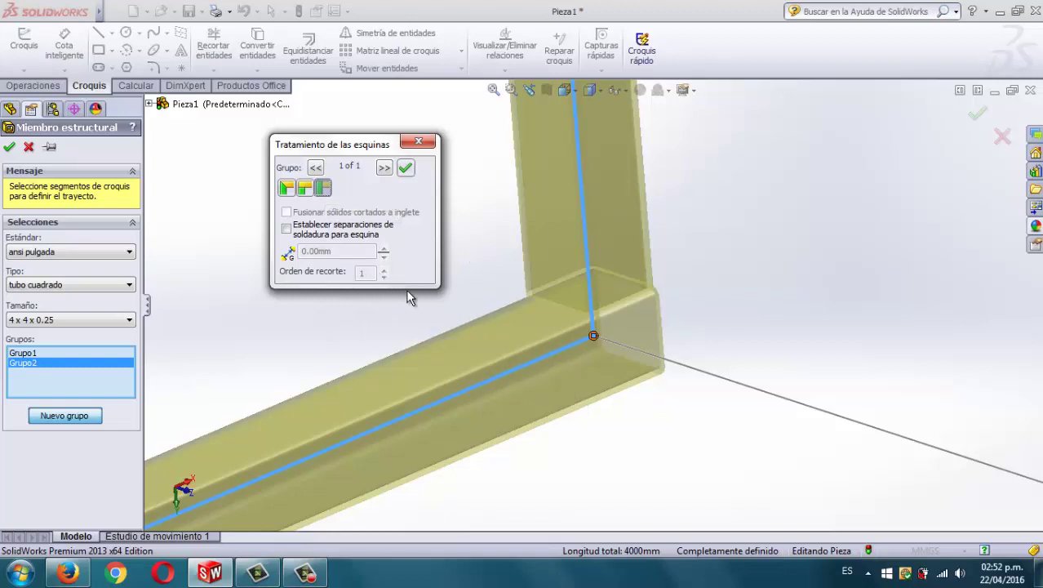
left_click(286, 229)
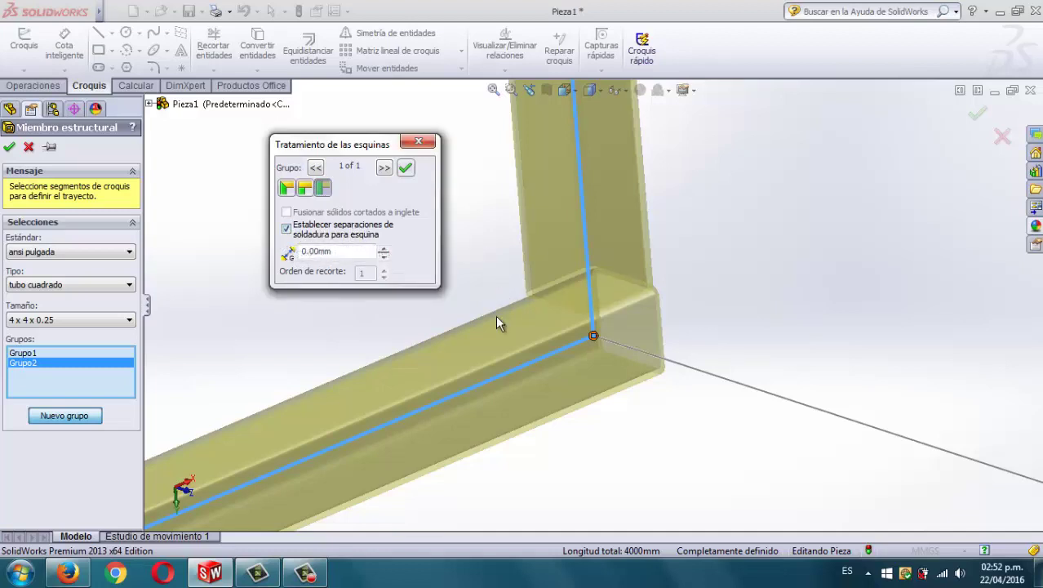
left_click(286, 229)
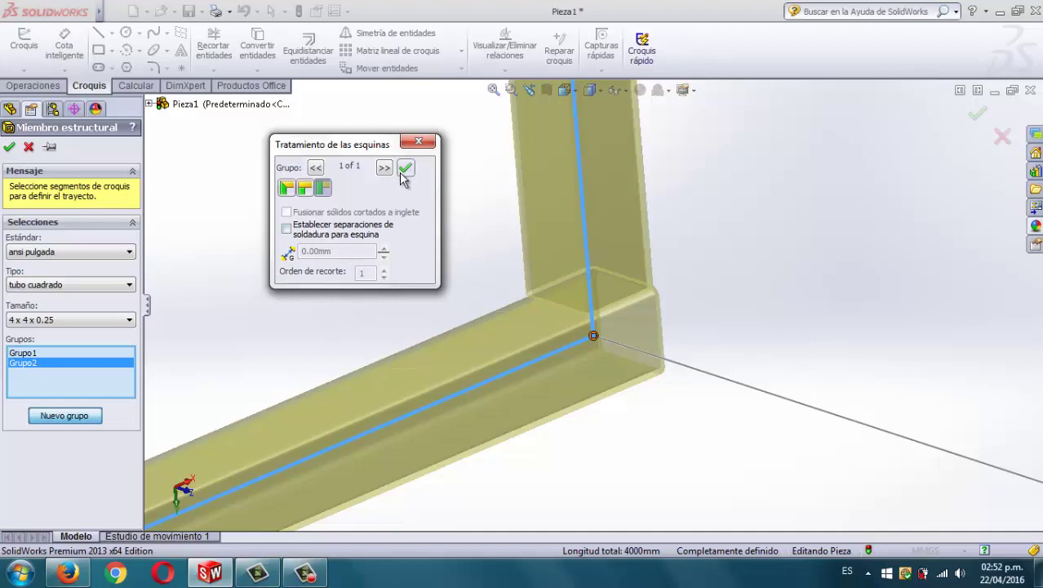
left_click(286, 189)
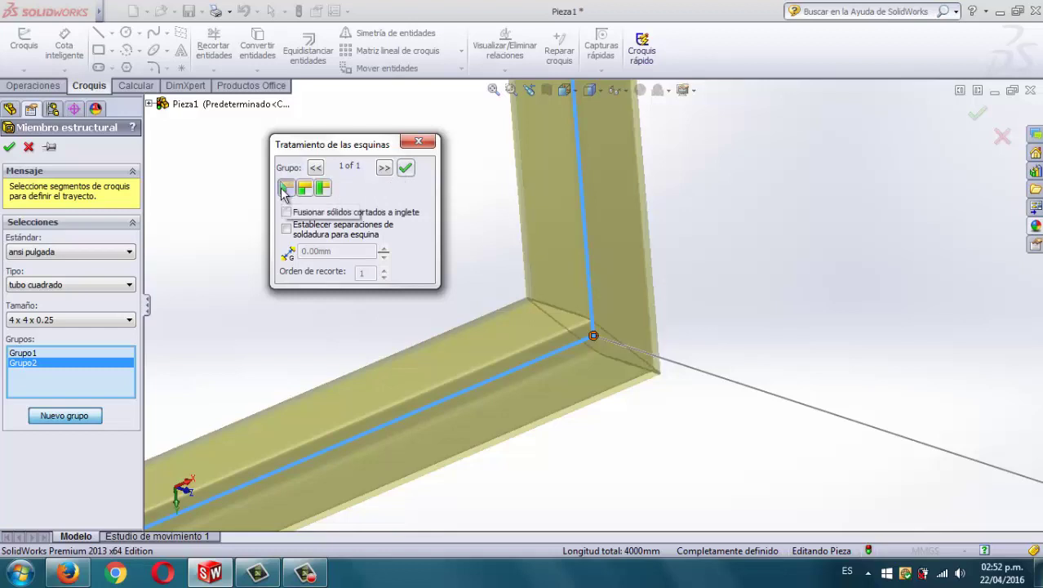
left_click(303, 188)
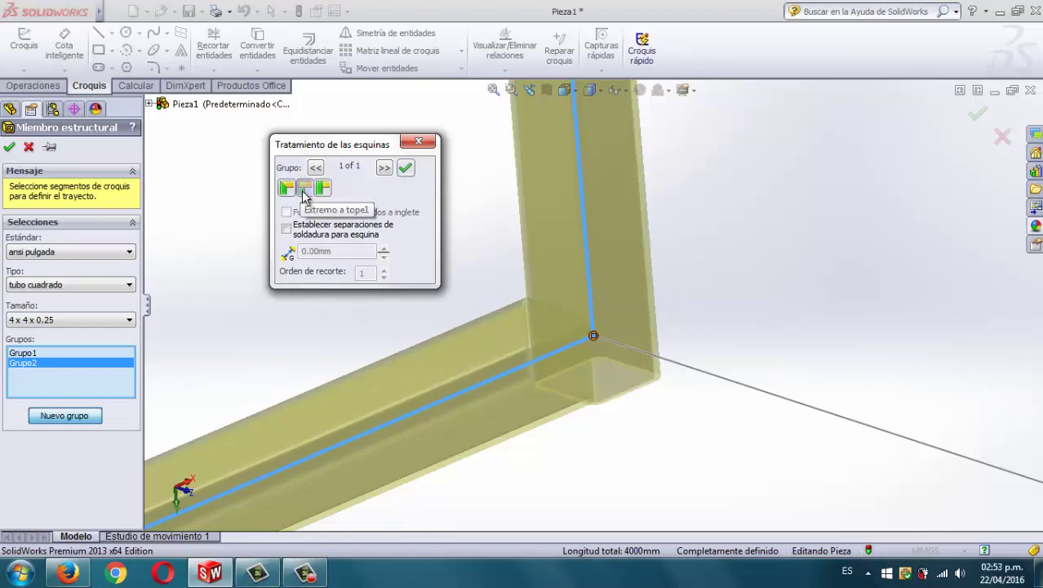
left_click(287, 190)
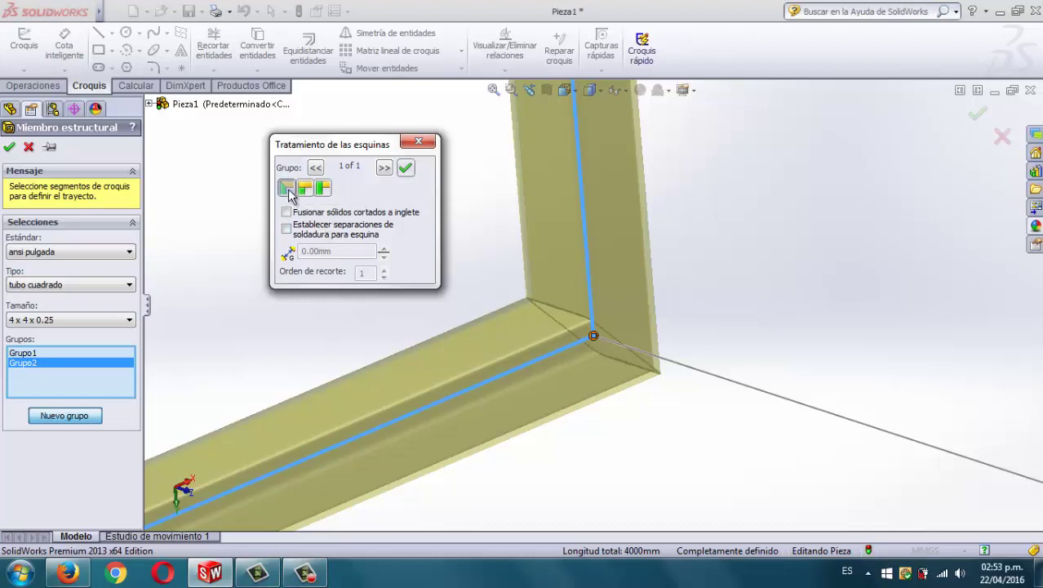
left_click(406, 169)
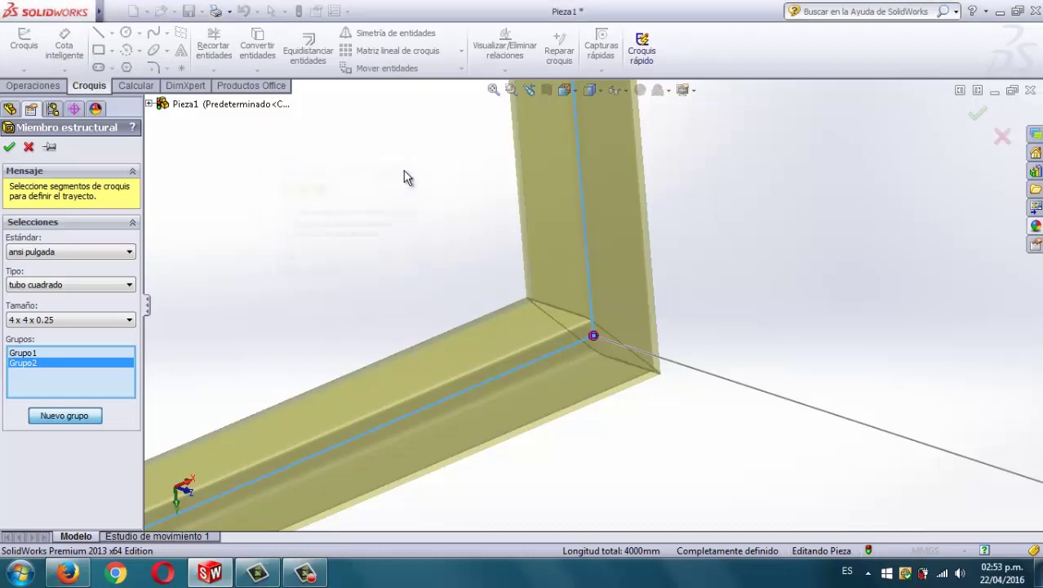
Step: Create Miembro estructural1, the mitered 4 x 4 x 0.25 tube top frame, and orbit to view it
left_click(6, 150)
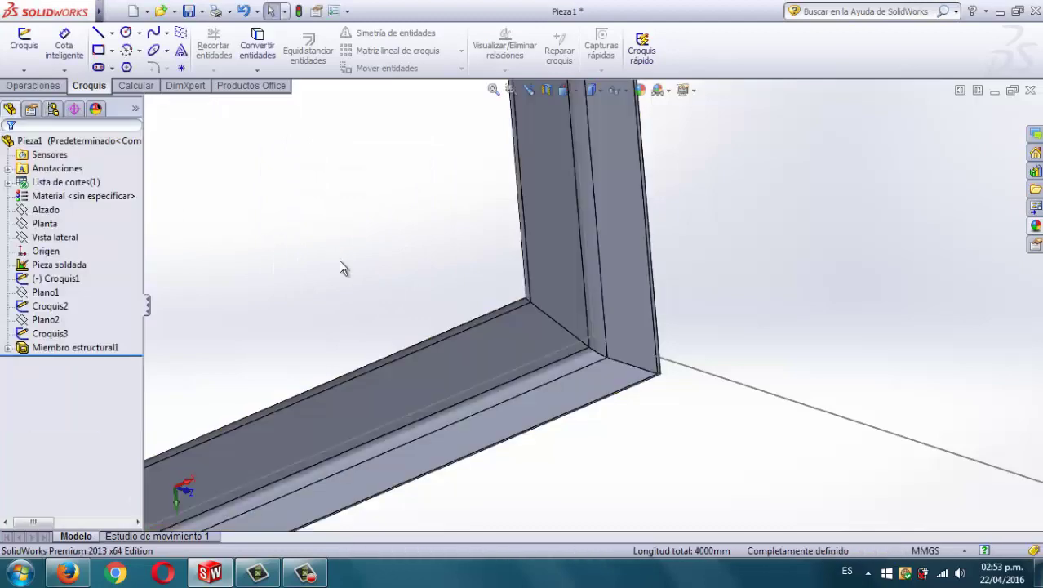
mouse_move(340, 263)
middle_mouse_down()
mouse_move(463, 291)
mouse_move(501, 208)
mouse_move(435, 200)
mouse_move(390, 240)
mouse_move(391, 275)
mouse_move(426, 214)
mouse_move(401, 216)
mouse_move(412, 232)
middle_mouse_up()
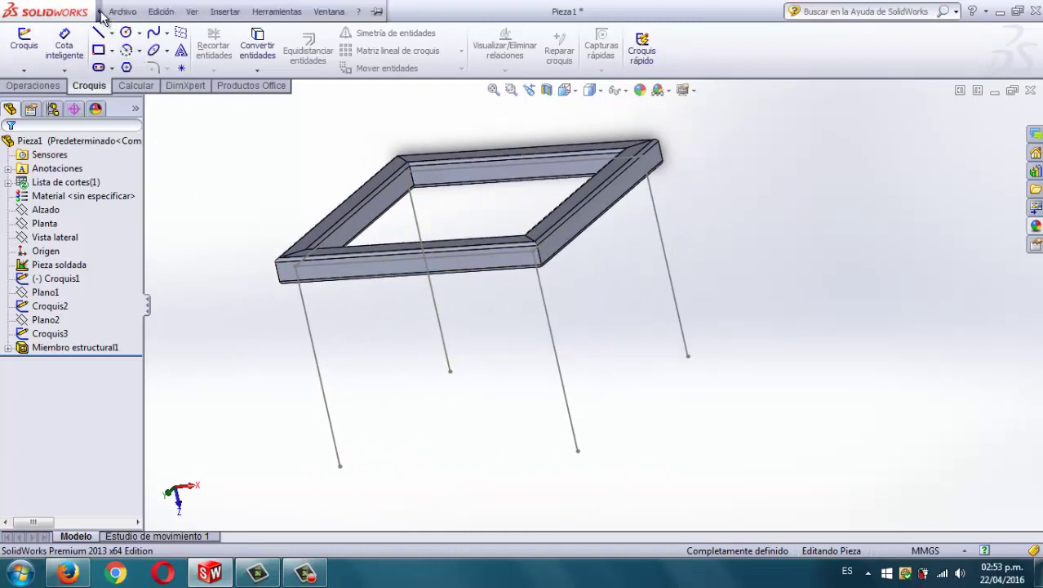
left_click(217, 14)
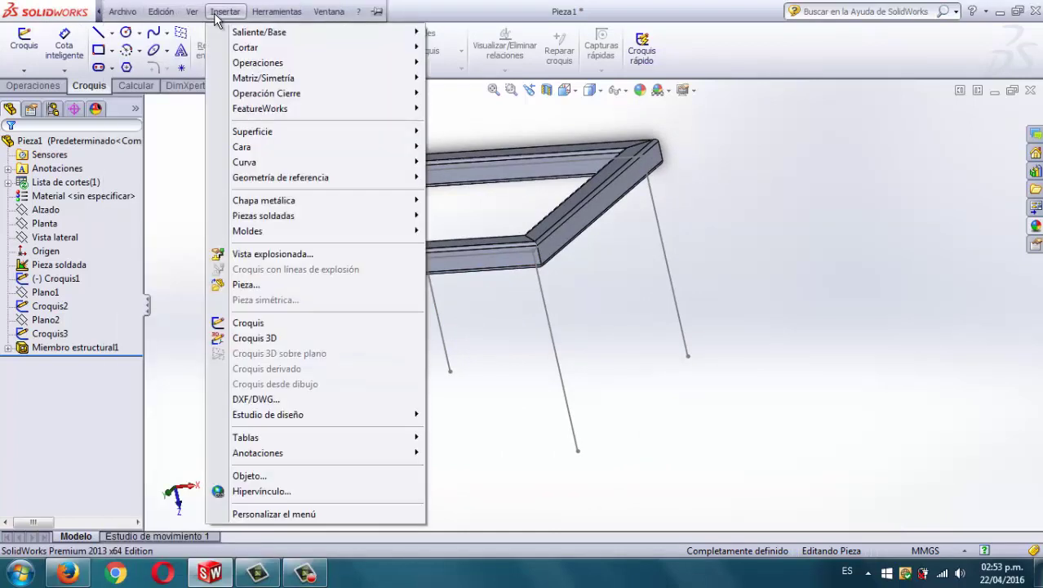
mouse_move(264, 216)
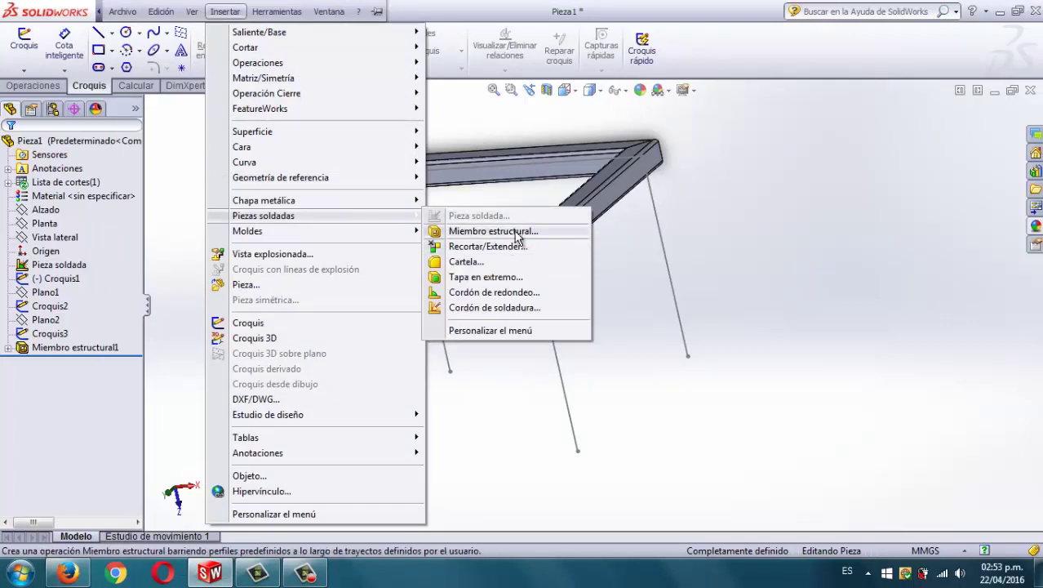
Step: Start a second structural member sized 2 x 2 x 0.25 square tube
left_click(516, 233)
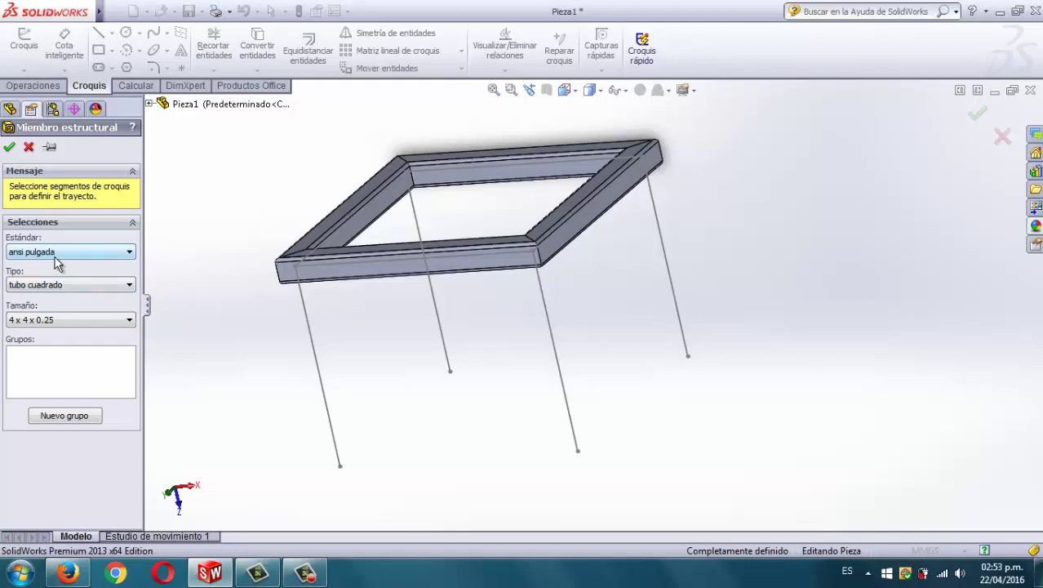
left_click(74, 320)
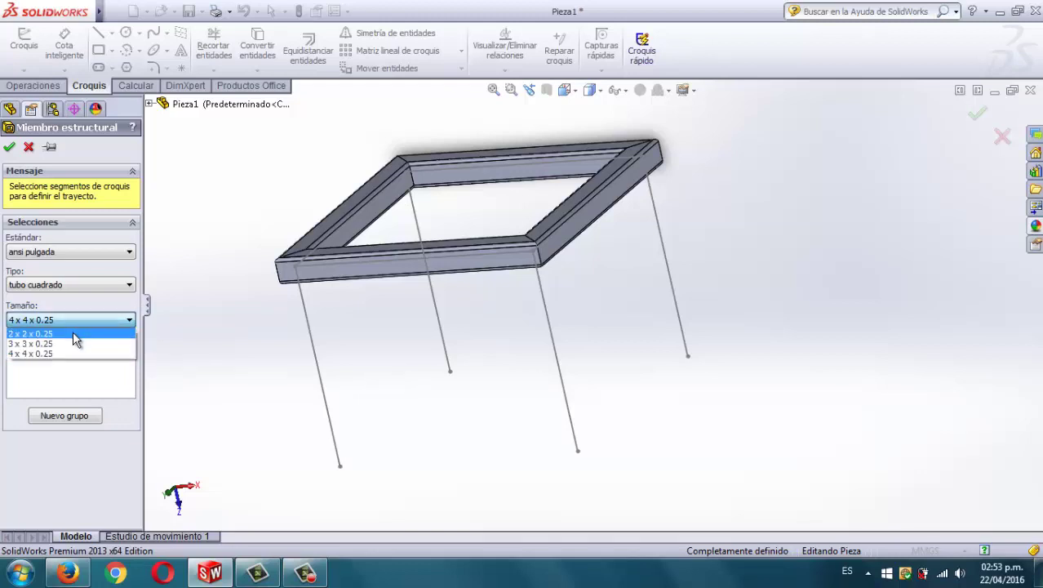
left_click(73, 334)
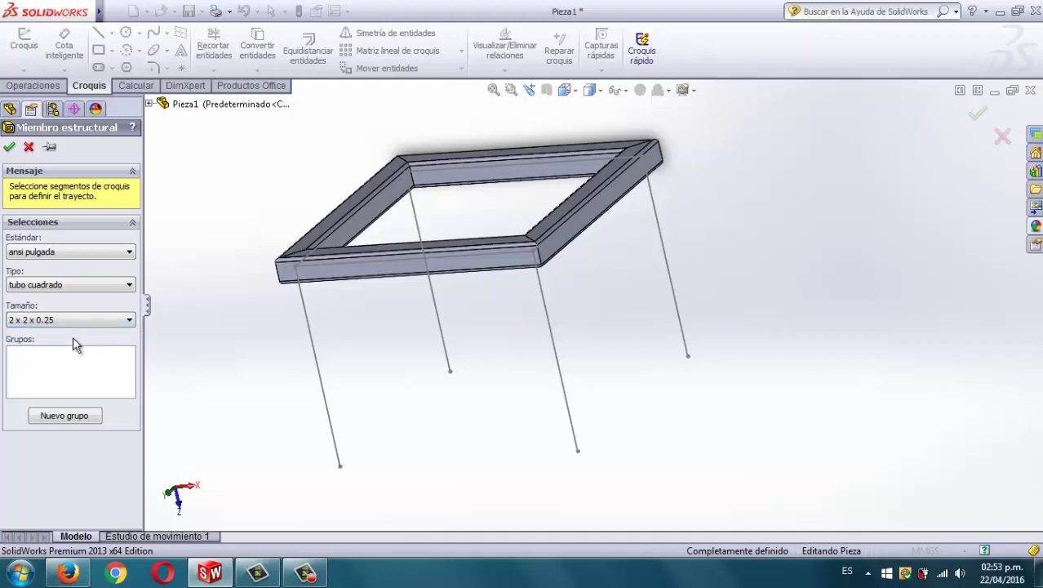
Step: Run 2 x 2 x 0.25 tube along all four leg lines, creating Miembro estructural2
left_click(317, 367)
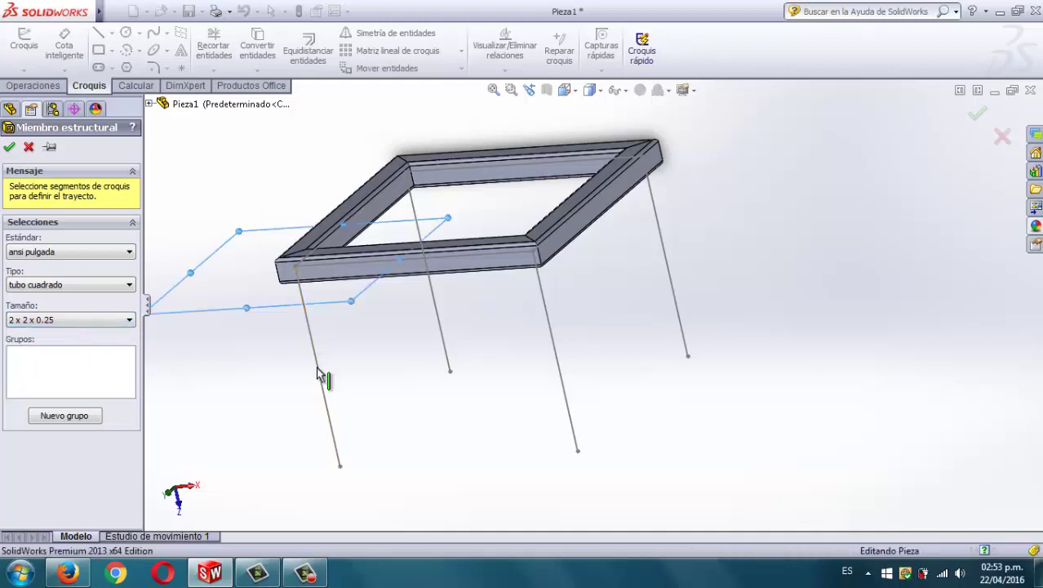
middle_click_drag(377, 388, 396, 300)
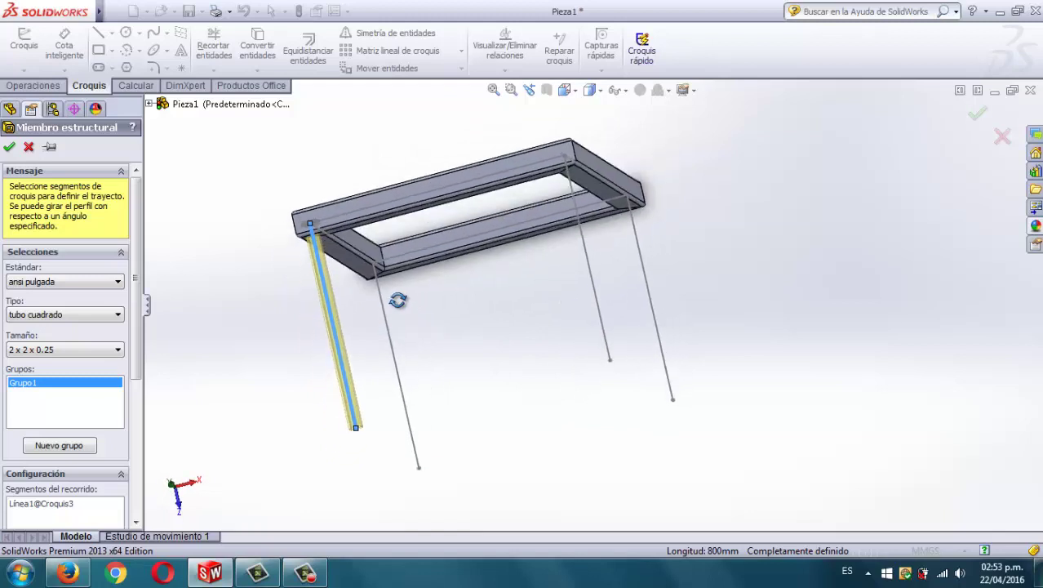
left_click(391, 325)
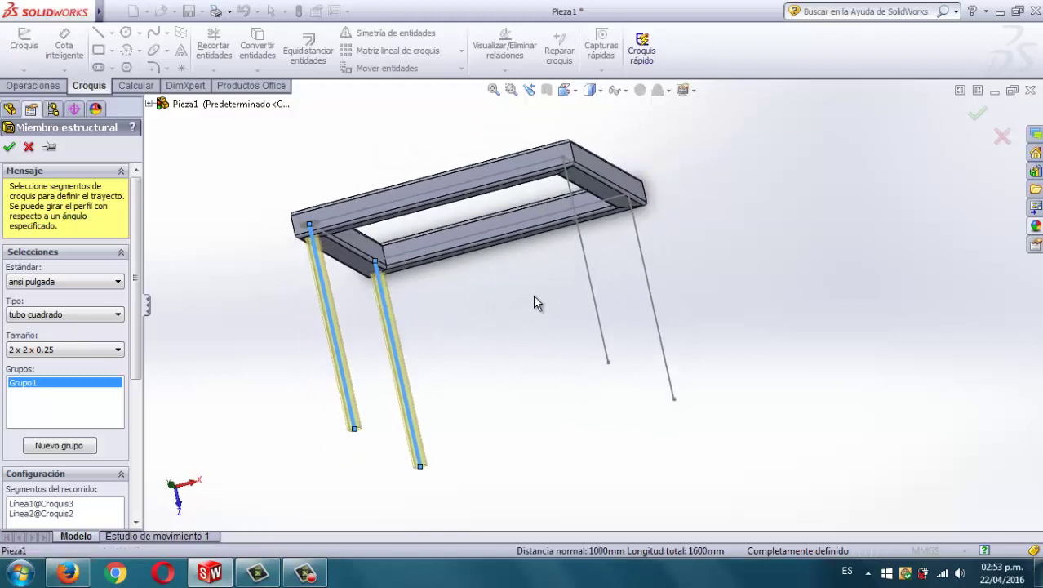
left_click(590, 284)
left_click(647, 276)
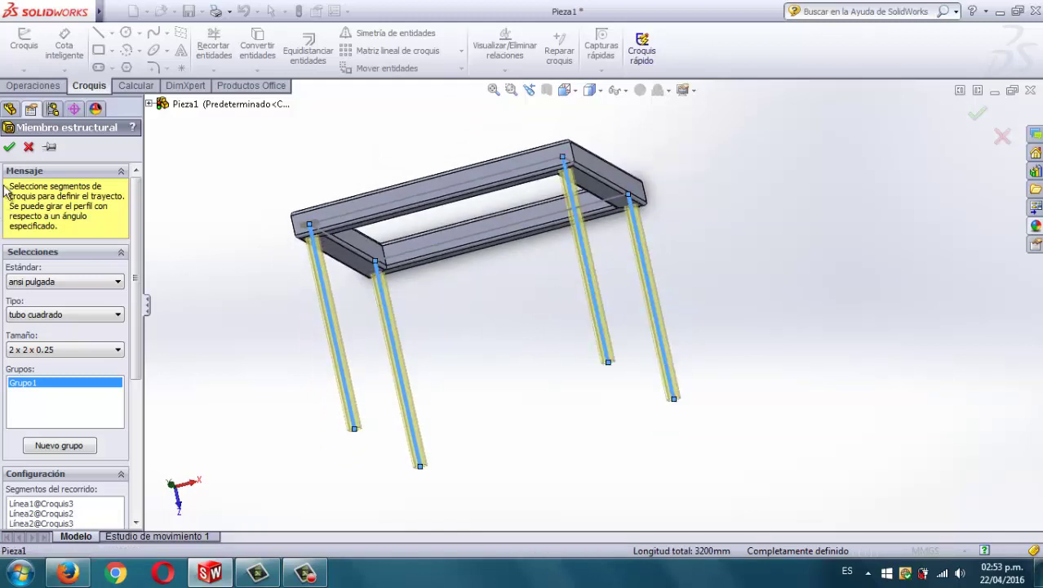
mouse_move(397, 317)
middle_mouse_down()
mouse_move(438, 361)
mouse_move(453, 263)
mouse_move(445, 244)
mouse_move(470, 282)
middle_mouse_up()
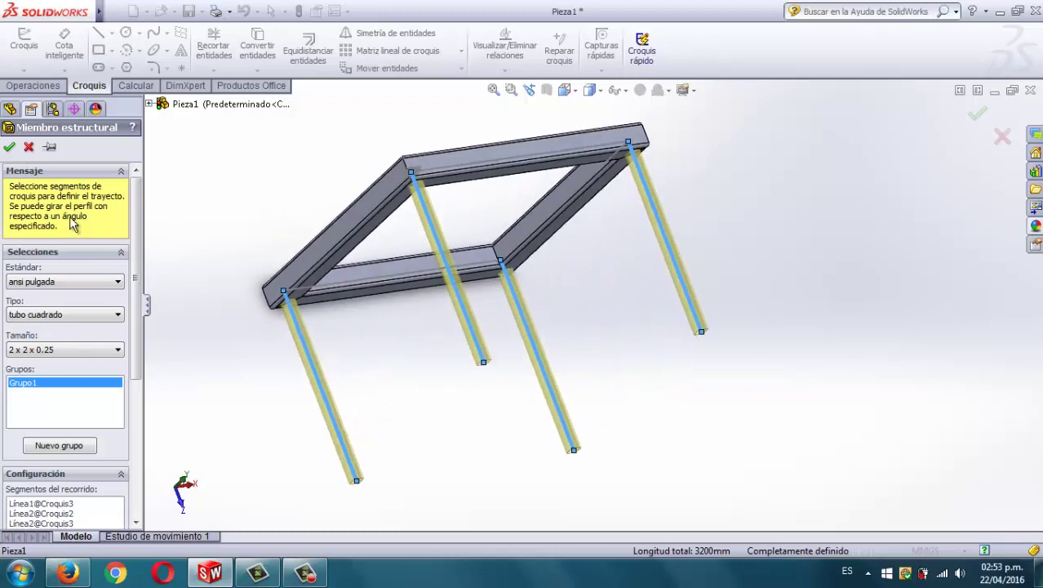
left_click(10, 147)
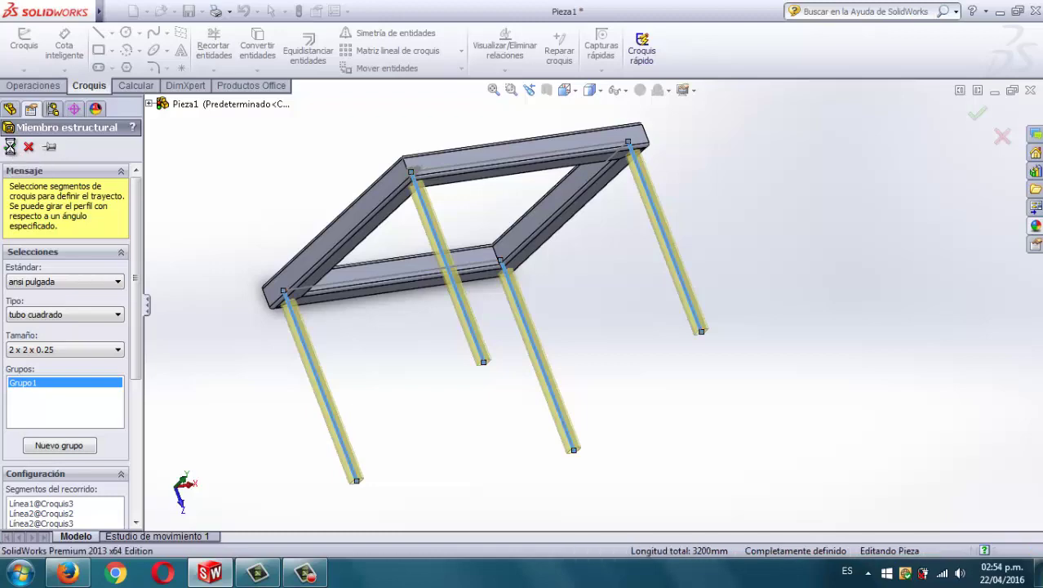
middle_click_drag(568, 338, 661, 454)
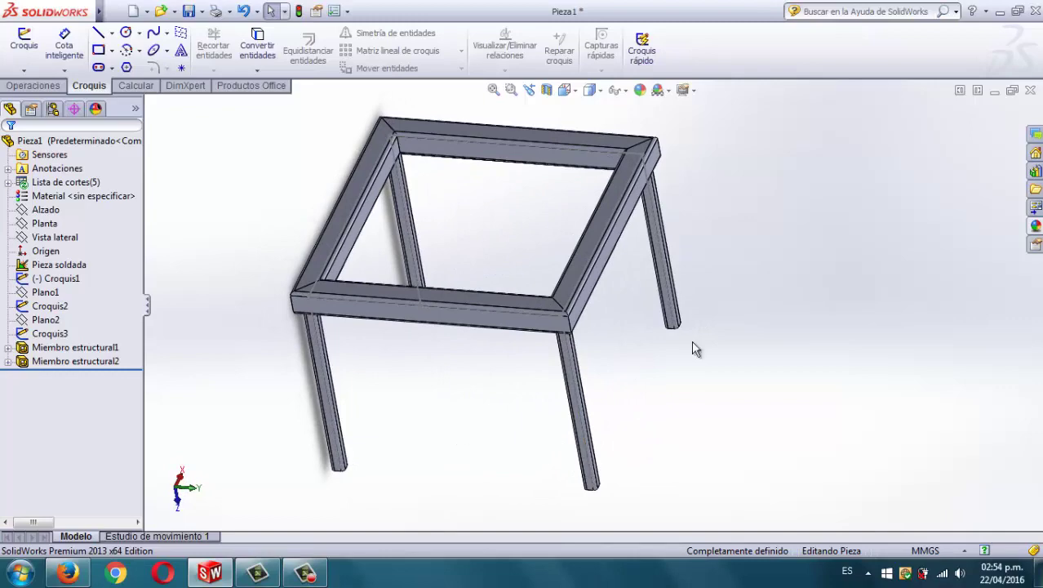
mouse_move(700, 377)
middle_mouse_down()
mouse_move(726, 374)
mouse_move(683, 390)
middle_mouse_up()
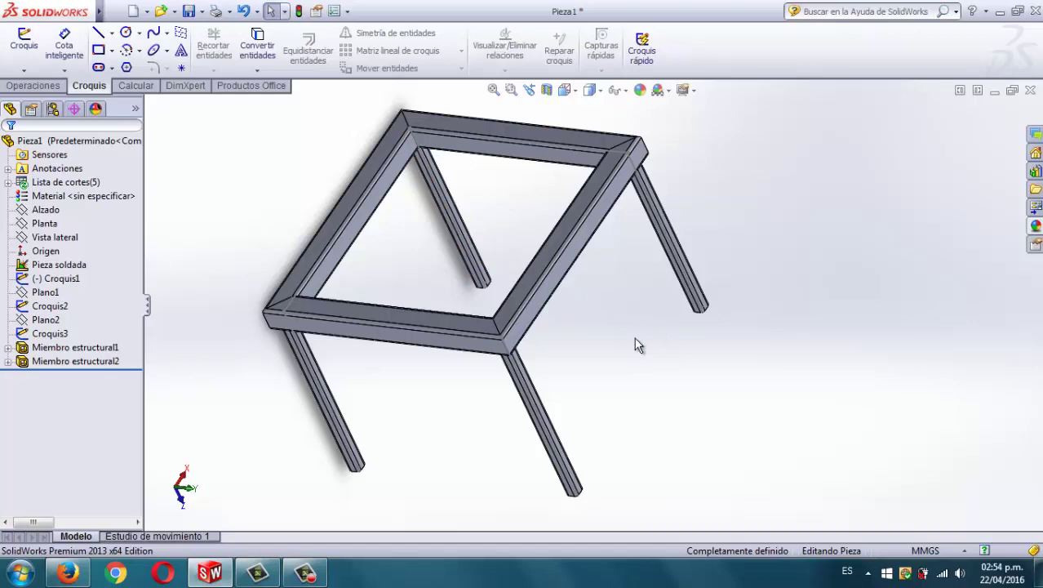
mouse_move(642, 351)
middle_mouse_down()
mouse_move(648, 278)
mouse_move(699, 154)
mouse_move(540, 263)
mouse_move(536, 196)
middle_mouse_up()
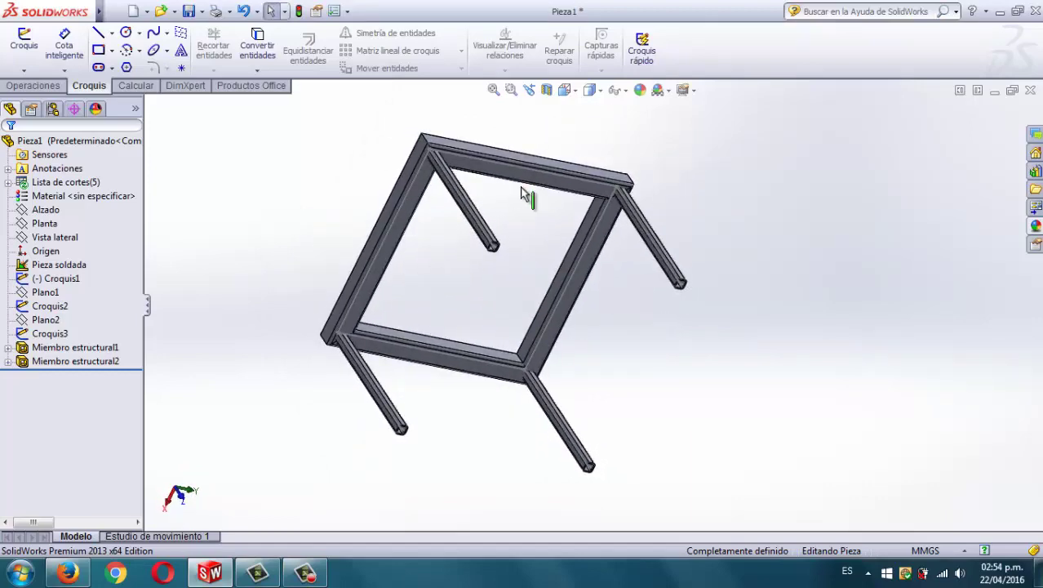
scroll(514, 189, "down", 2)
scroll(465, 183, "down", 3)
scroll(455, 183, "down", 2)
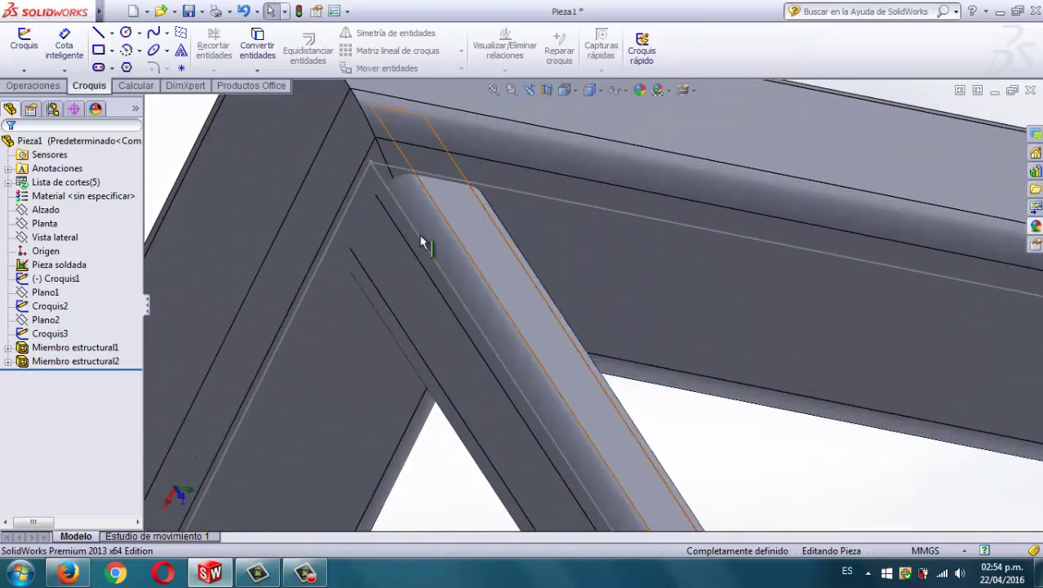
scroll(274, 297, "down", 2)
mouse_move(274, 297)
middle_mouse_down()
mouse_move(249, 288)
mouse_move(241, 298)
mouse_move(281, 237)
middle_mouse_up()
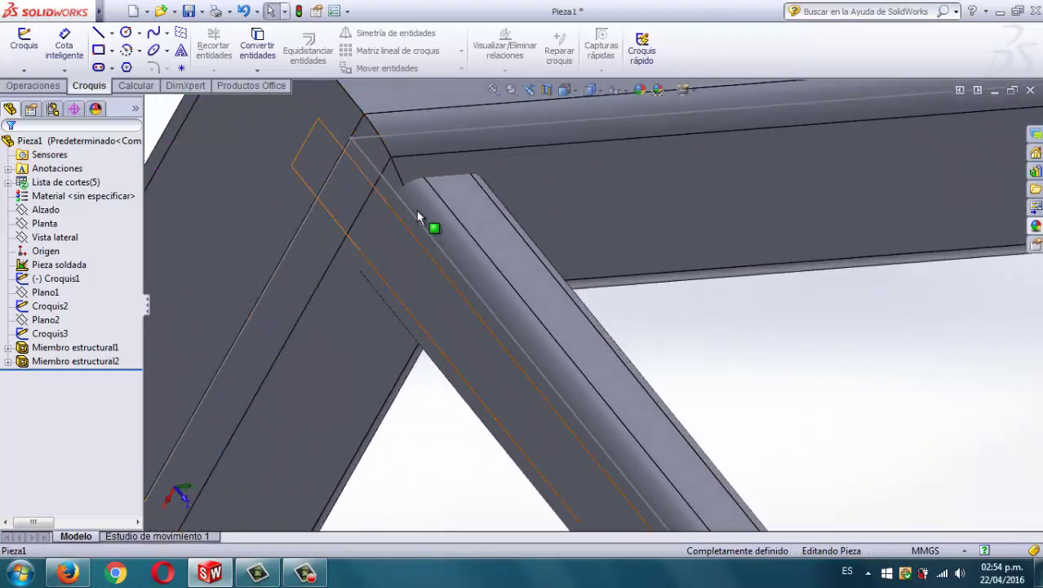
scroll(388, 229, "up", 2)
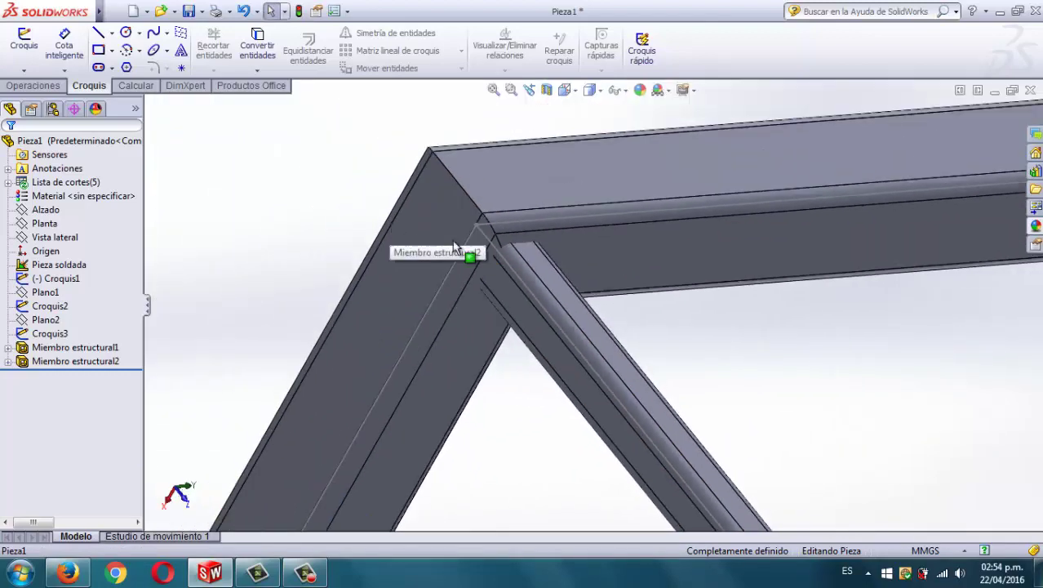
scroll(523, 303, "up", 2)
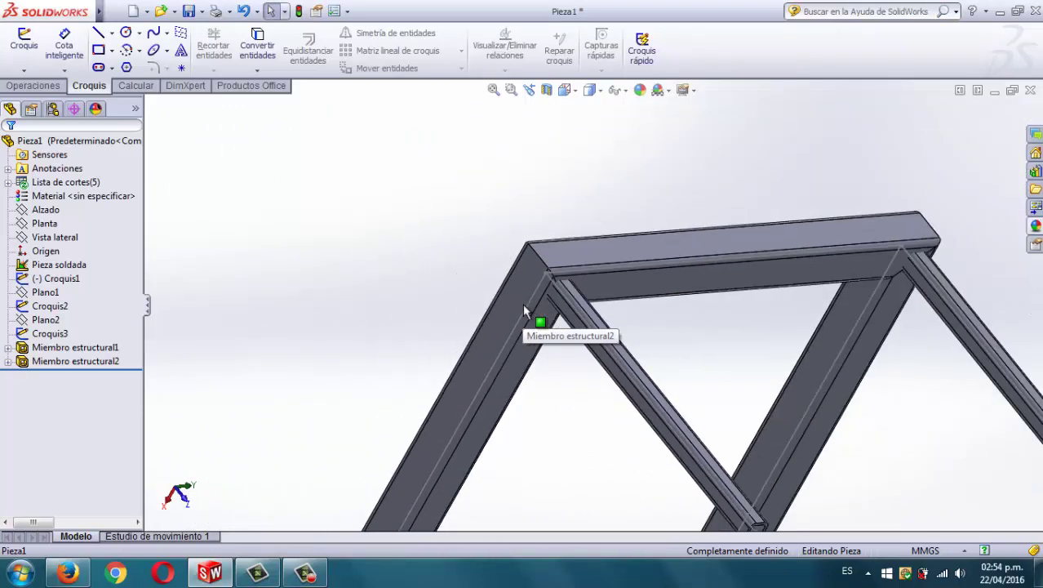
scroll(555, 310, "up", 2)
scroll(608, 294, "up", 1)
mouse_move(608, 293)
middle_mouse_down()
mouse_move(599, 235)
mouse_move(535, 373)
mouse_move(659, 291)
mouse_move(661, 311)
mouse_move(672, 303)
middle_mouse_up()
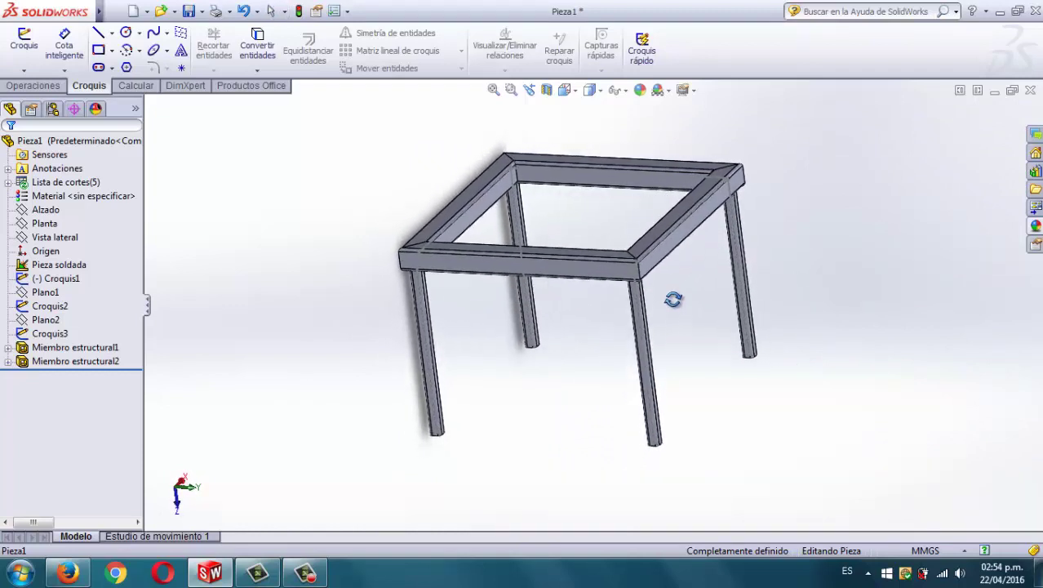